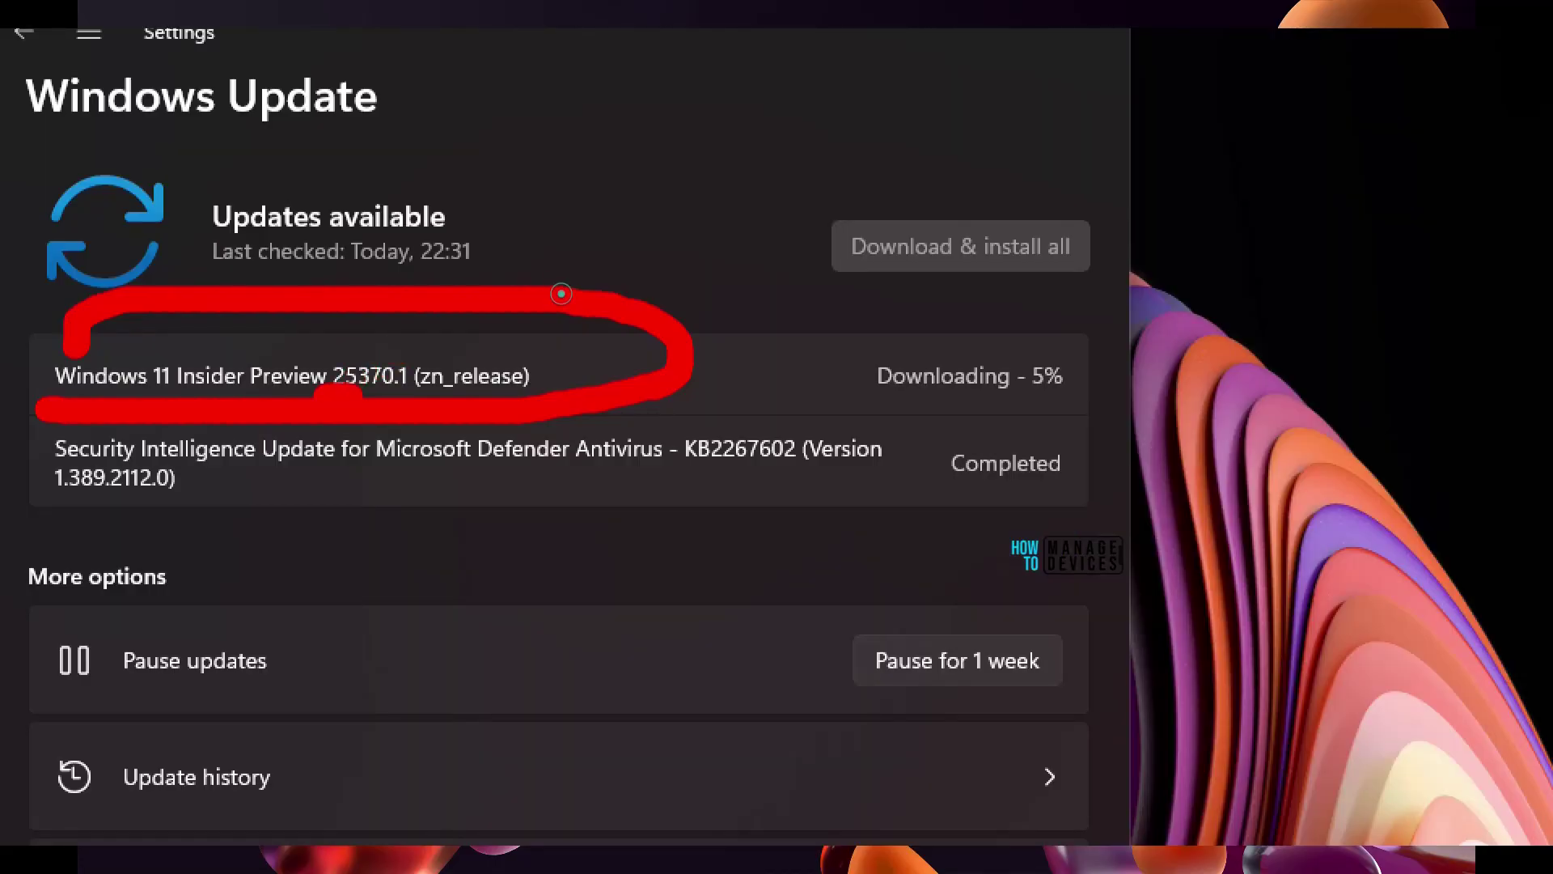
# Mark the downloading 25370.1 build entry and underline its Restart required status
pyautogui.moveTo(890, 401)
pyautogui.mouseDown()
pyautogui.moveTo(1206, 356)
pyautogui.moveTo(757, 368)
pyautogui.moveTo(930, 433)
pyautogui.mouseUp()
pyautogui.moveTo(1468, 133); pyautogui.dragTo(1214, 306)
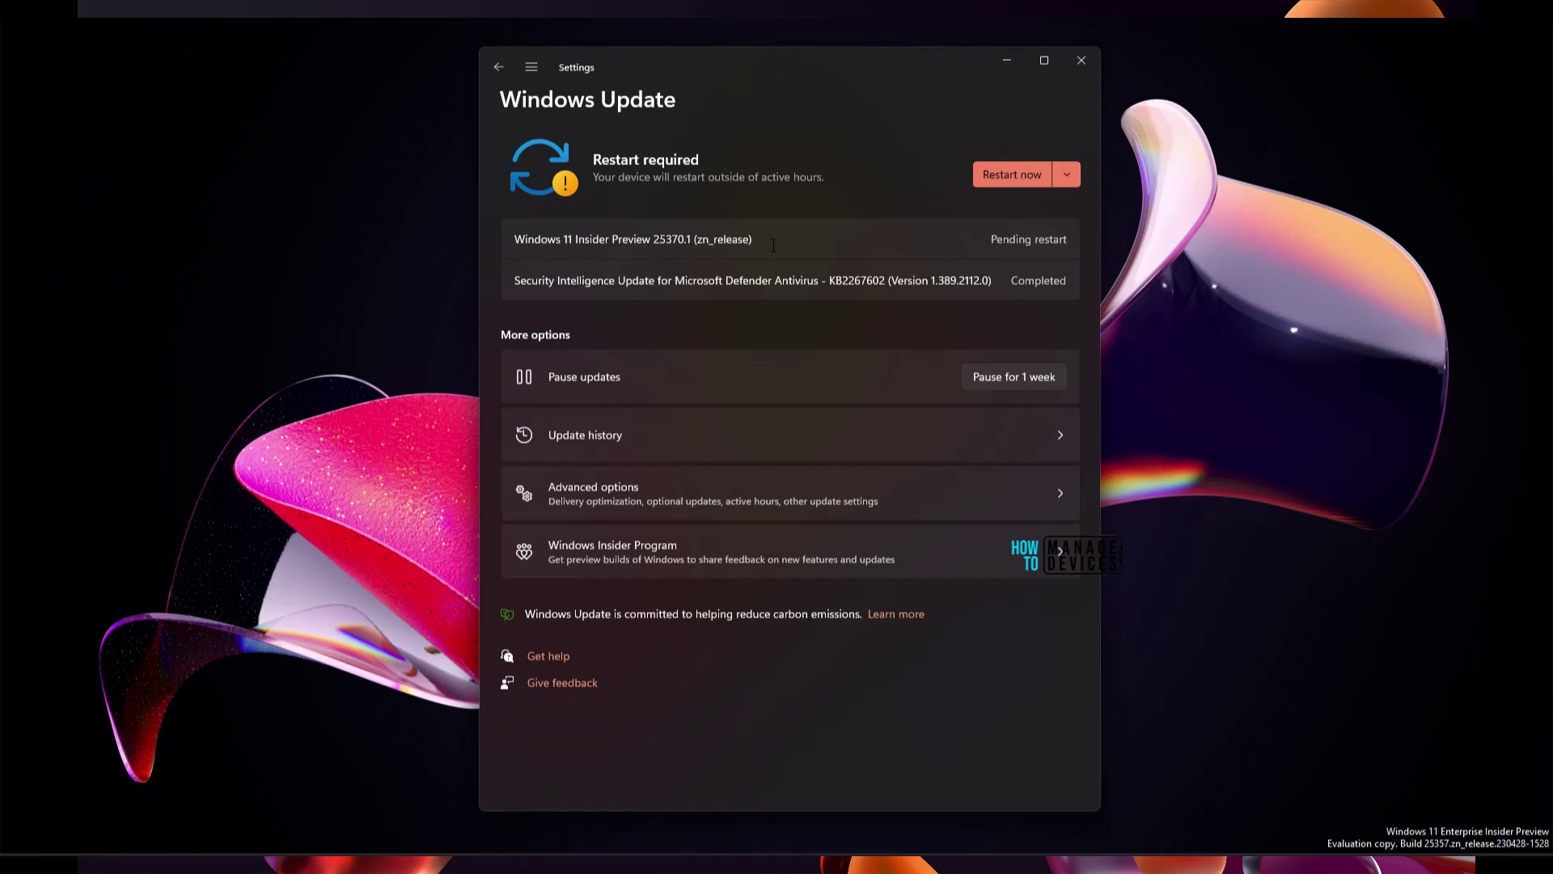
pyautogui.moveTo(516, 207); pyautogui.dragTo(799, 226)
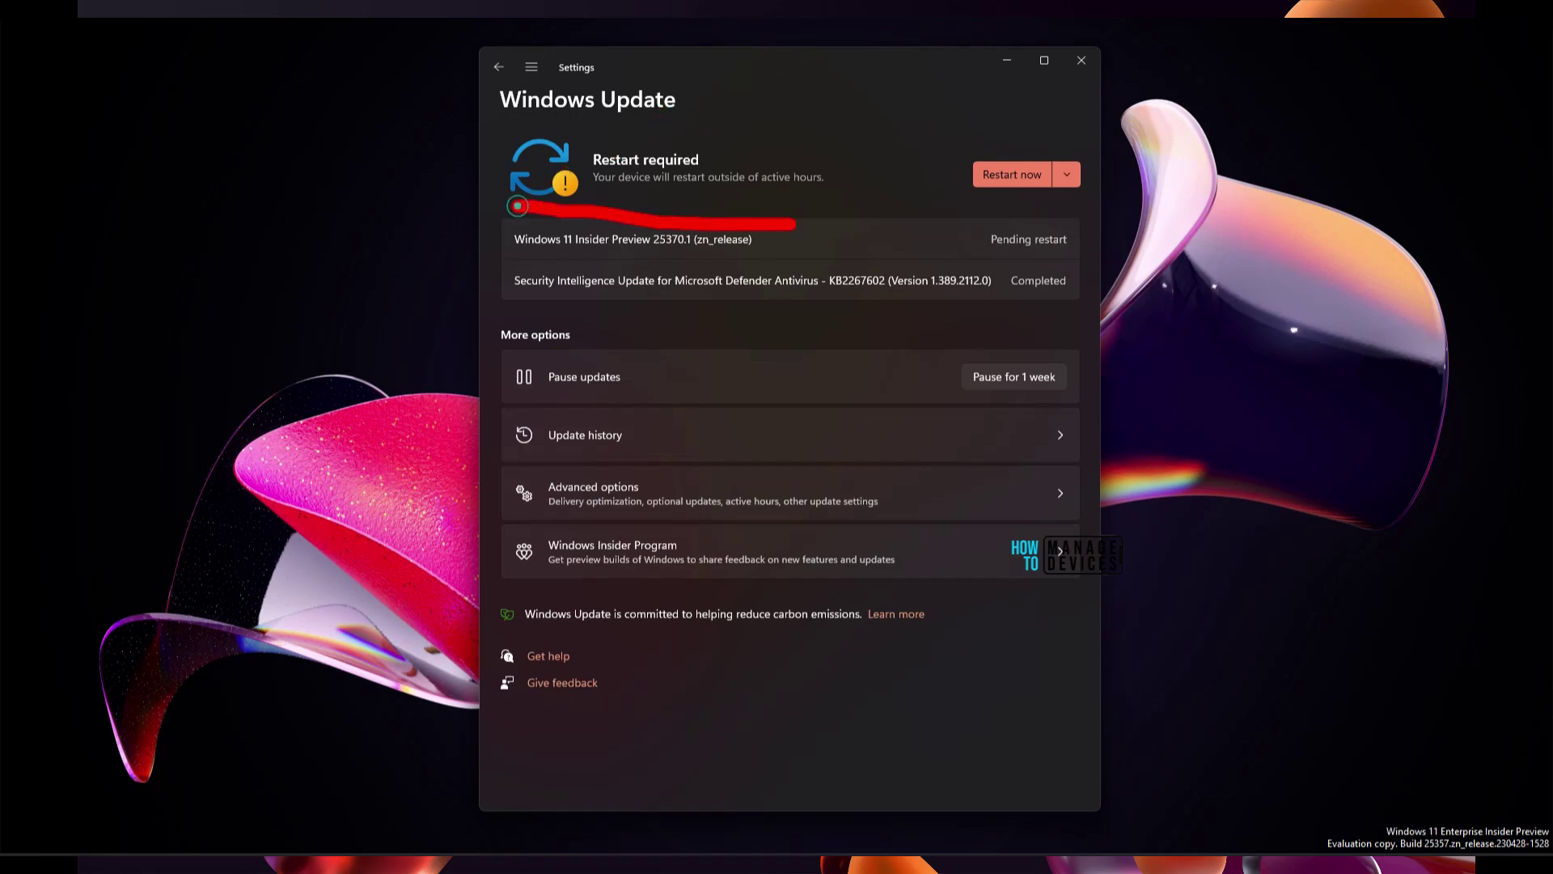
# Check the restart timing choices, then underline the 25370.1 build name and Pending restart status
pyautogui.click(1066, 174)
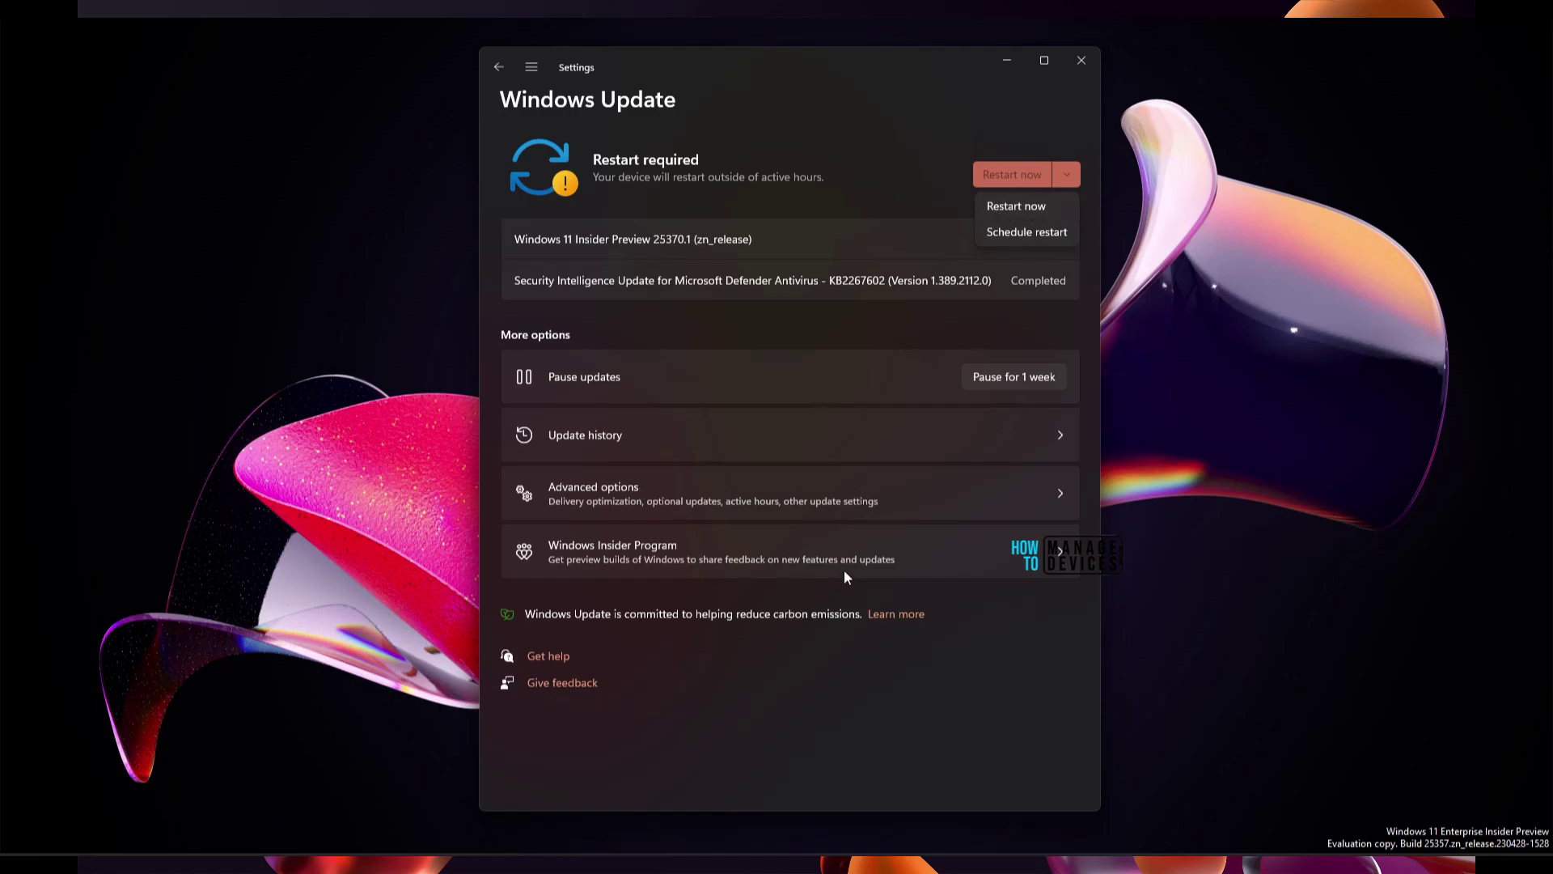
pyautogui.press('Escape')
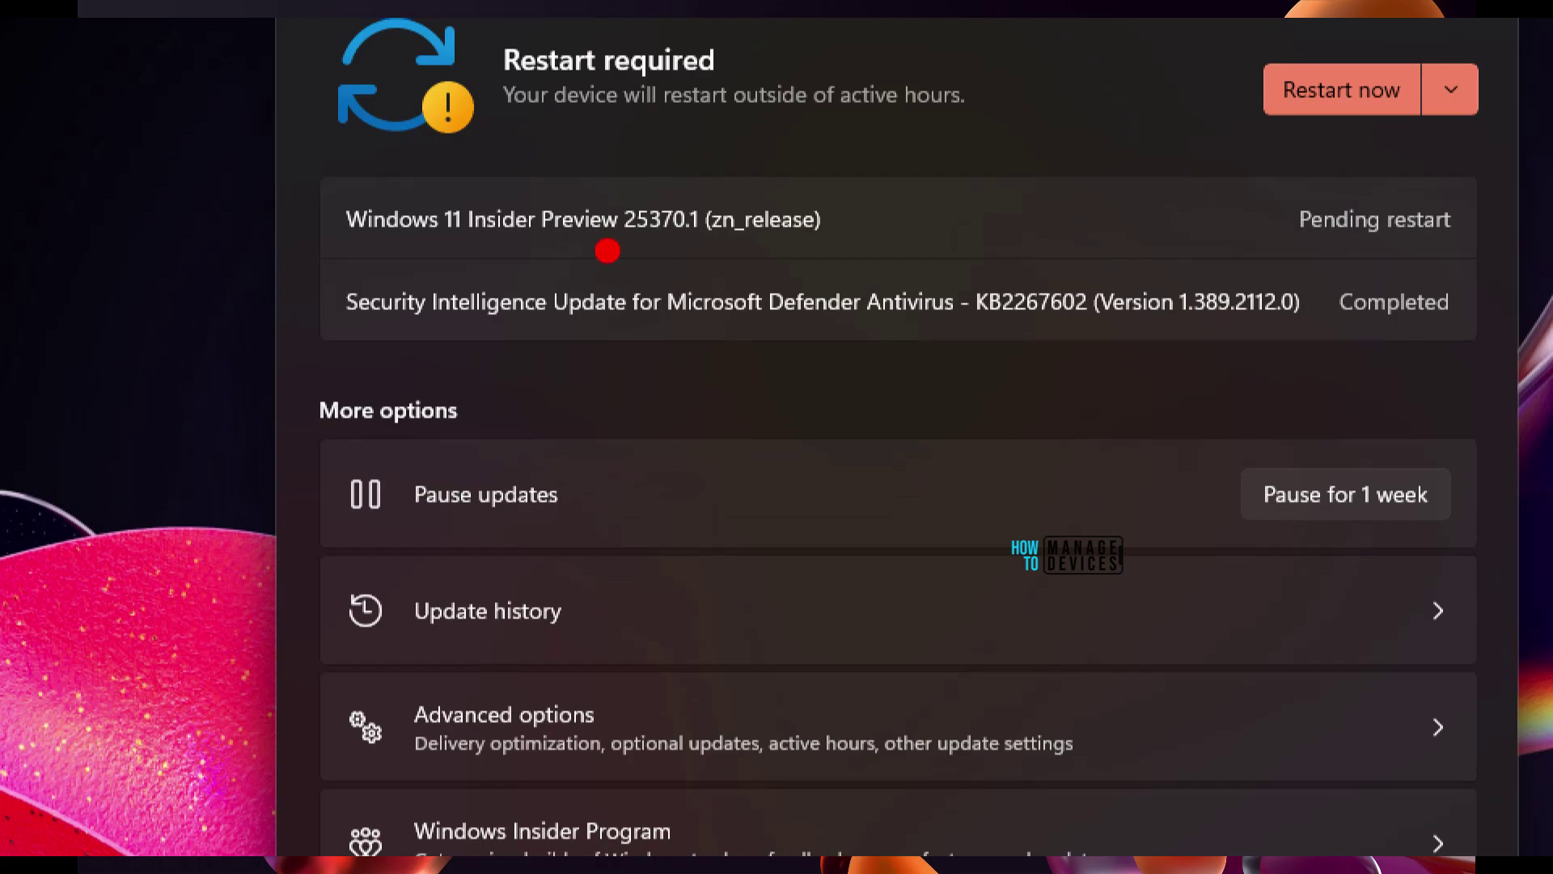
pyautogui.moveTo(608, 251); pyautogui.dragTo(858, 260)
pyautogui.moveTo(1237, 246); pyautogui.dragTo(1420, 247)
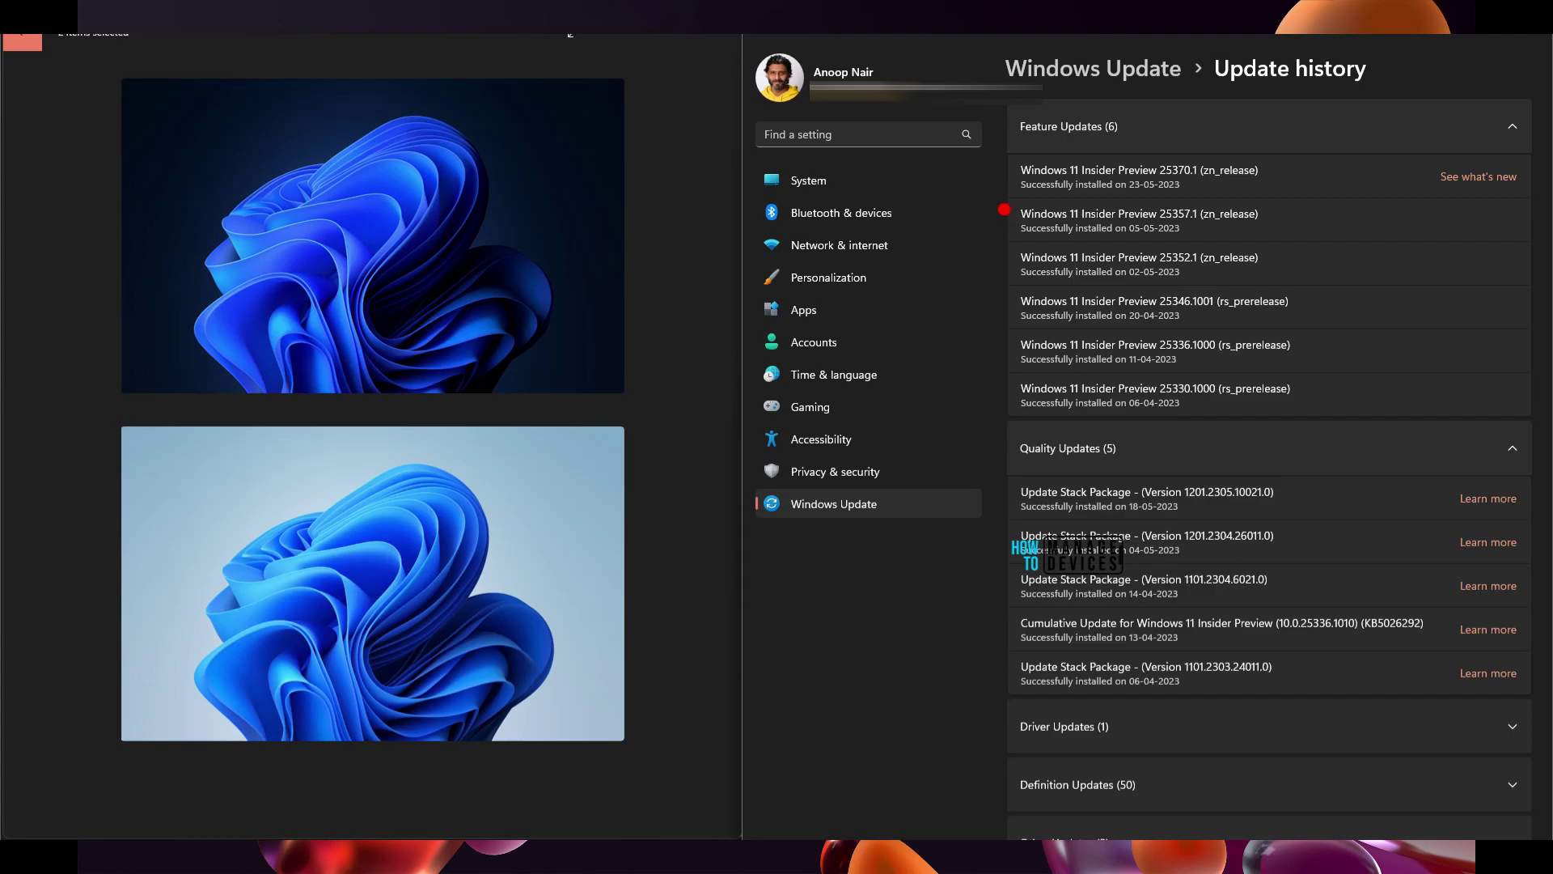
# Circle build 25370.1 in Feature Updates and underline its 23-05-2023 install date
pyautogui.moveTo(1004, 210); pyautogui.dragTo(1011, 212)
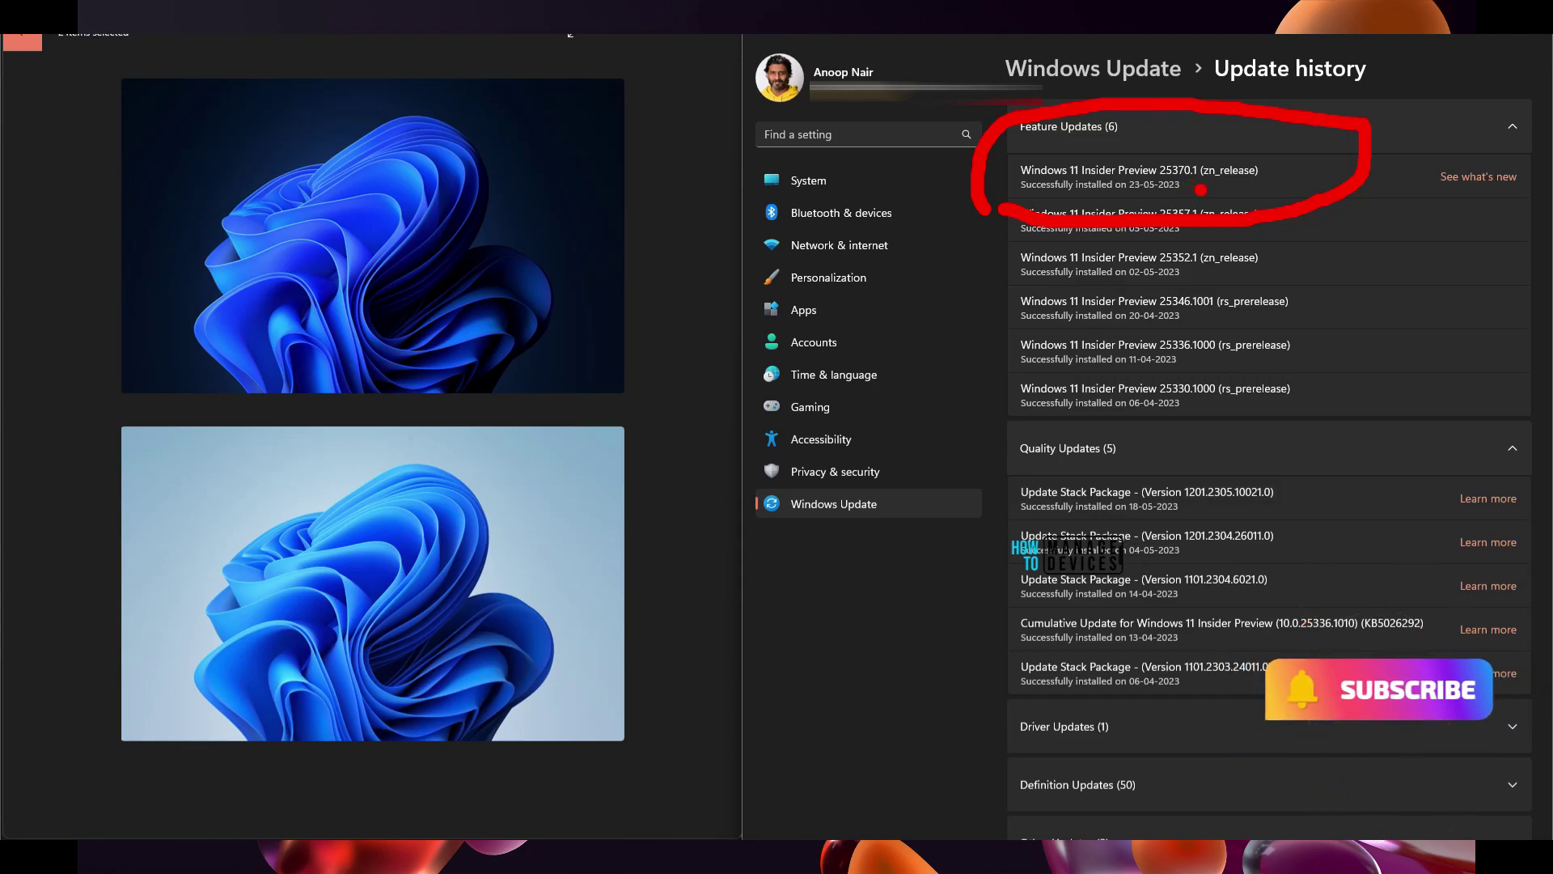
pyautogui.moveTo(1201, 190); pyautogui.dragTo(1277, 191)
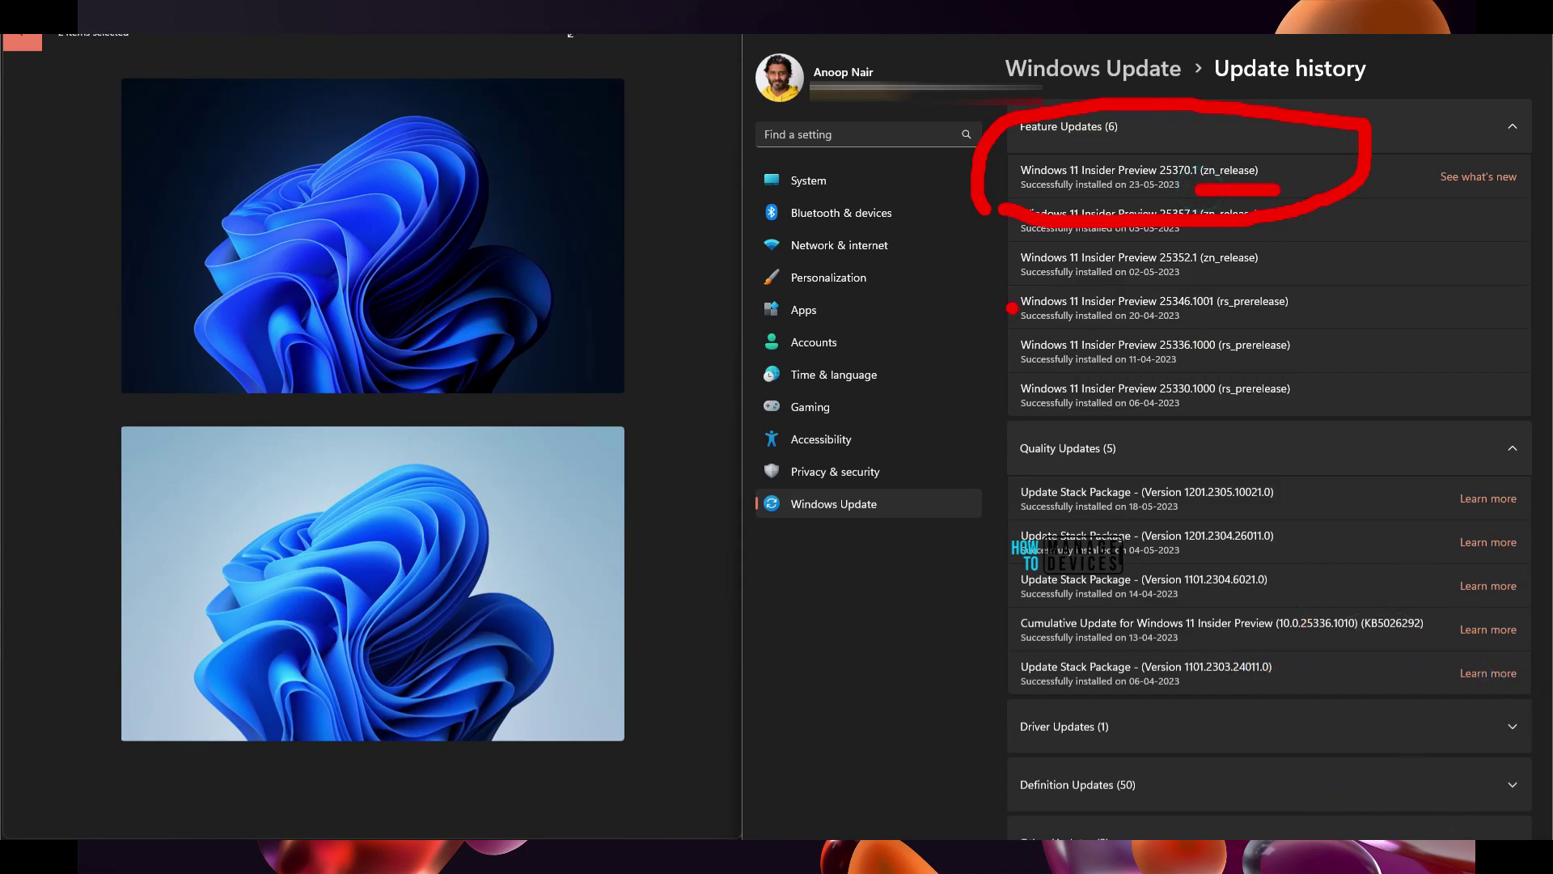
pyautogui.press('Escape')
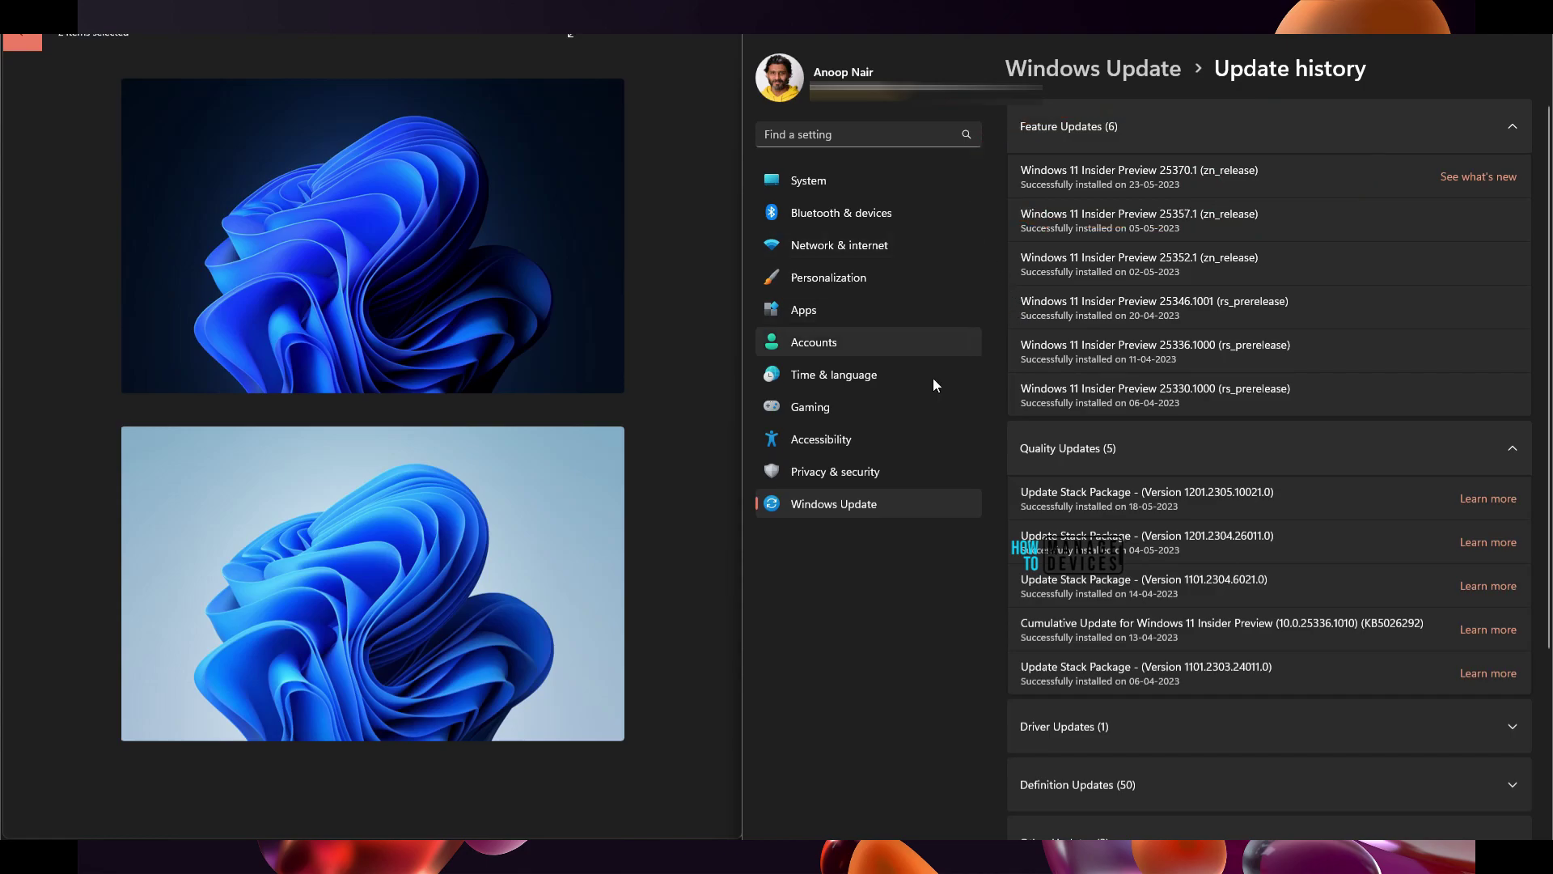
# Back on Windows Update, turn on 'Get the latest updates as soon as they're available'
pyautogui.click(835, 505)
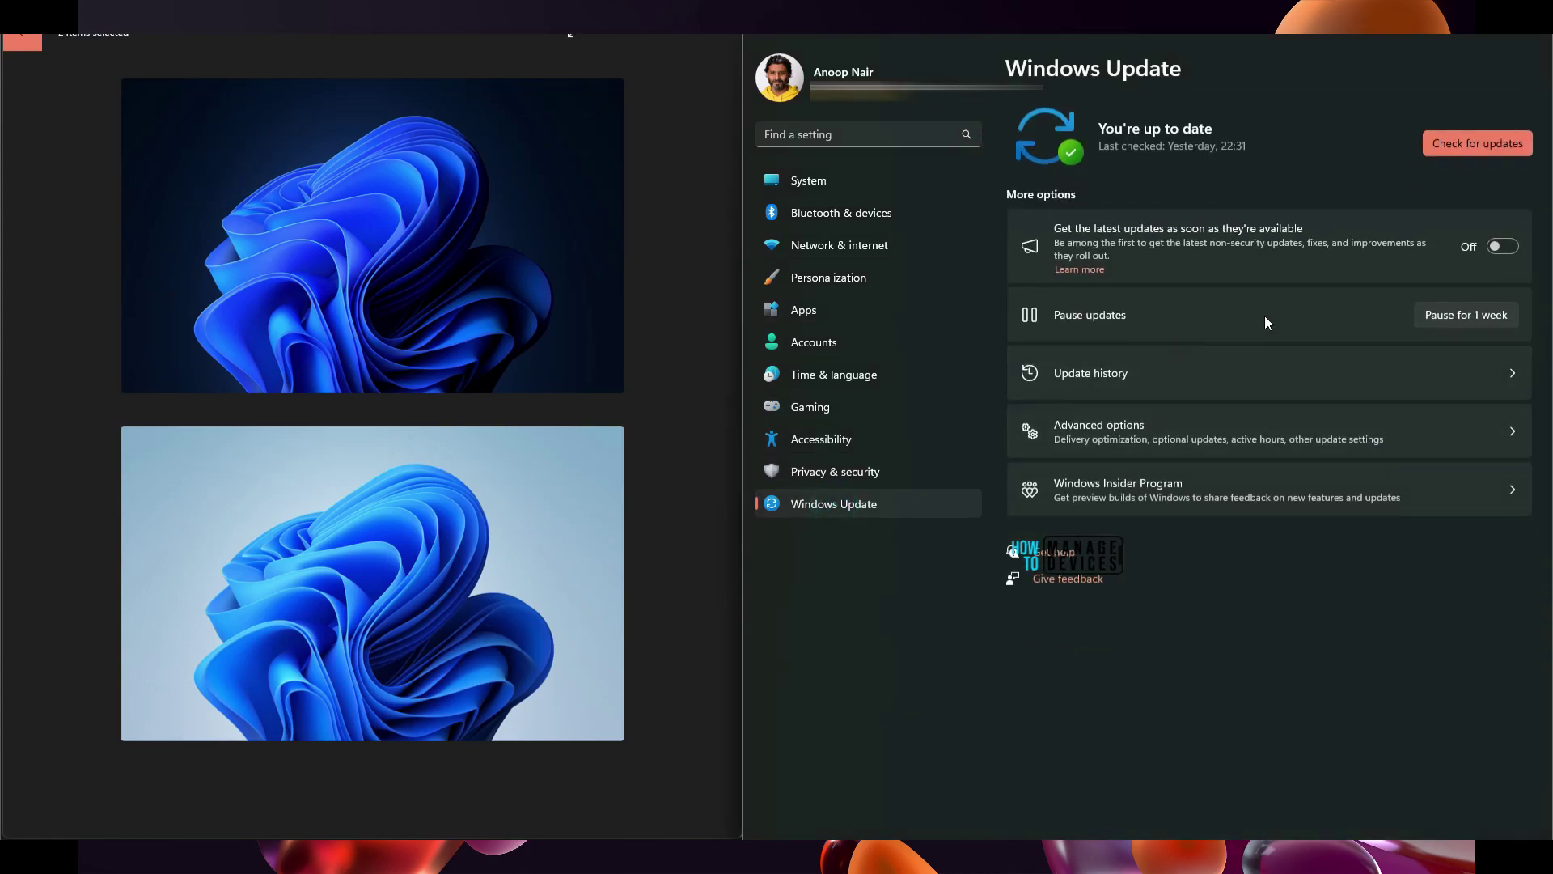
pyautogui.moveTo(1218, 193)
pyautogui.mouseDown()
pyautogui.moveTo(1011, 157)
pyautogui.moveTo(1522, 364)
pyautogui.moveTo(1352, 168)
pyautogui.mouseUp()
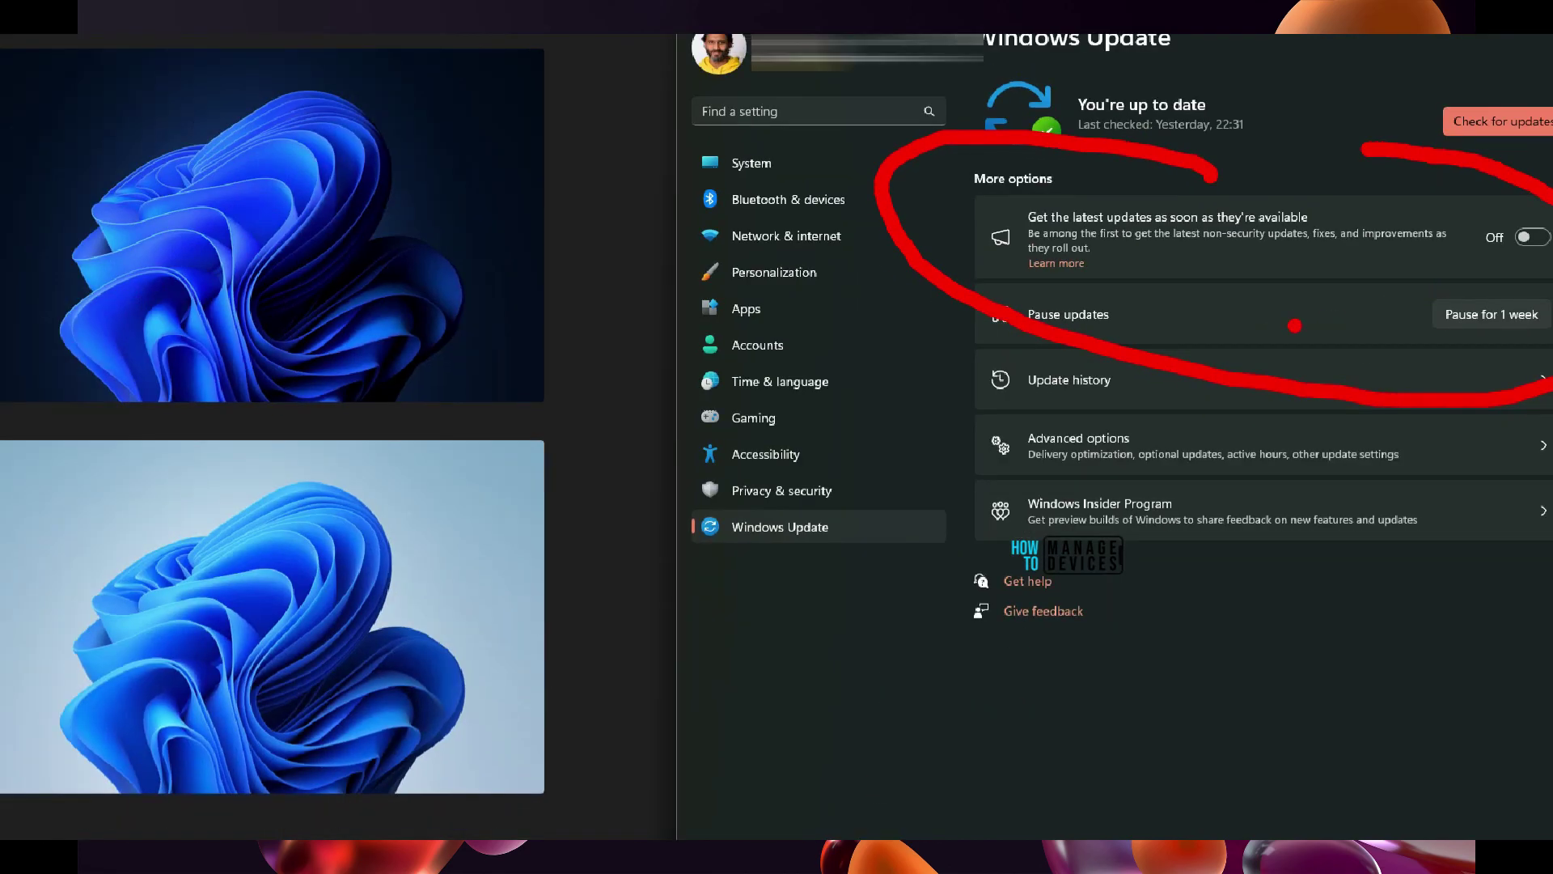
pyautogui.moveTo(1293, 330)
pyautogui.mouseDown()
pyautogui.moveTo(1473, 267)
pyautogui.moveTo(1456, 293)
pyautogui.mouseUp()
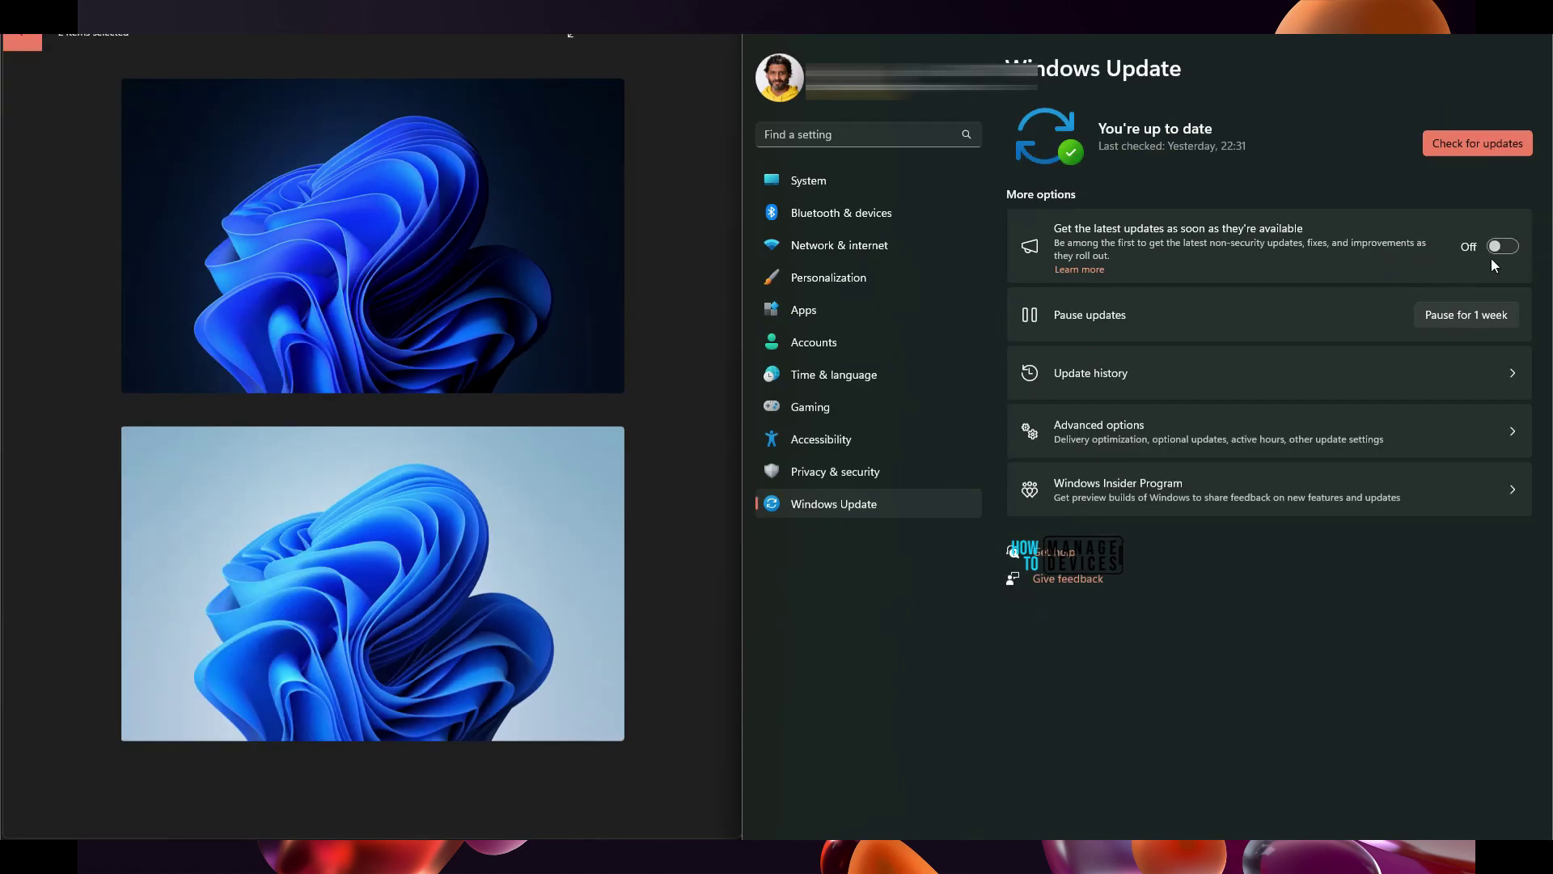
pyautogui.click(1531, 237)
# Mark the enabled latest-updates setting, then underline build 25357.1 in Update history
pyautogui.moveTo(1012, 178); pyautogui.dragTo(1048, 301)
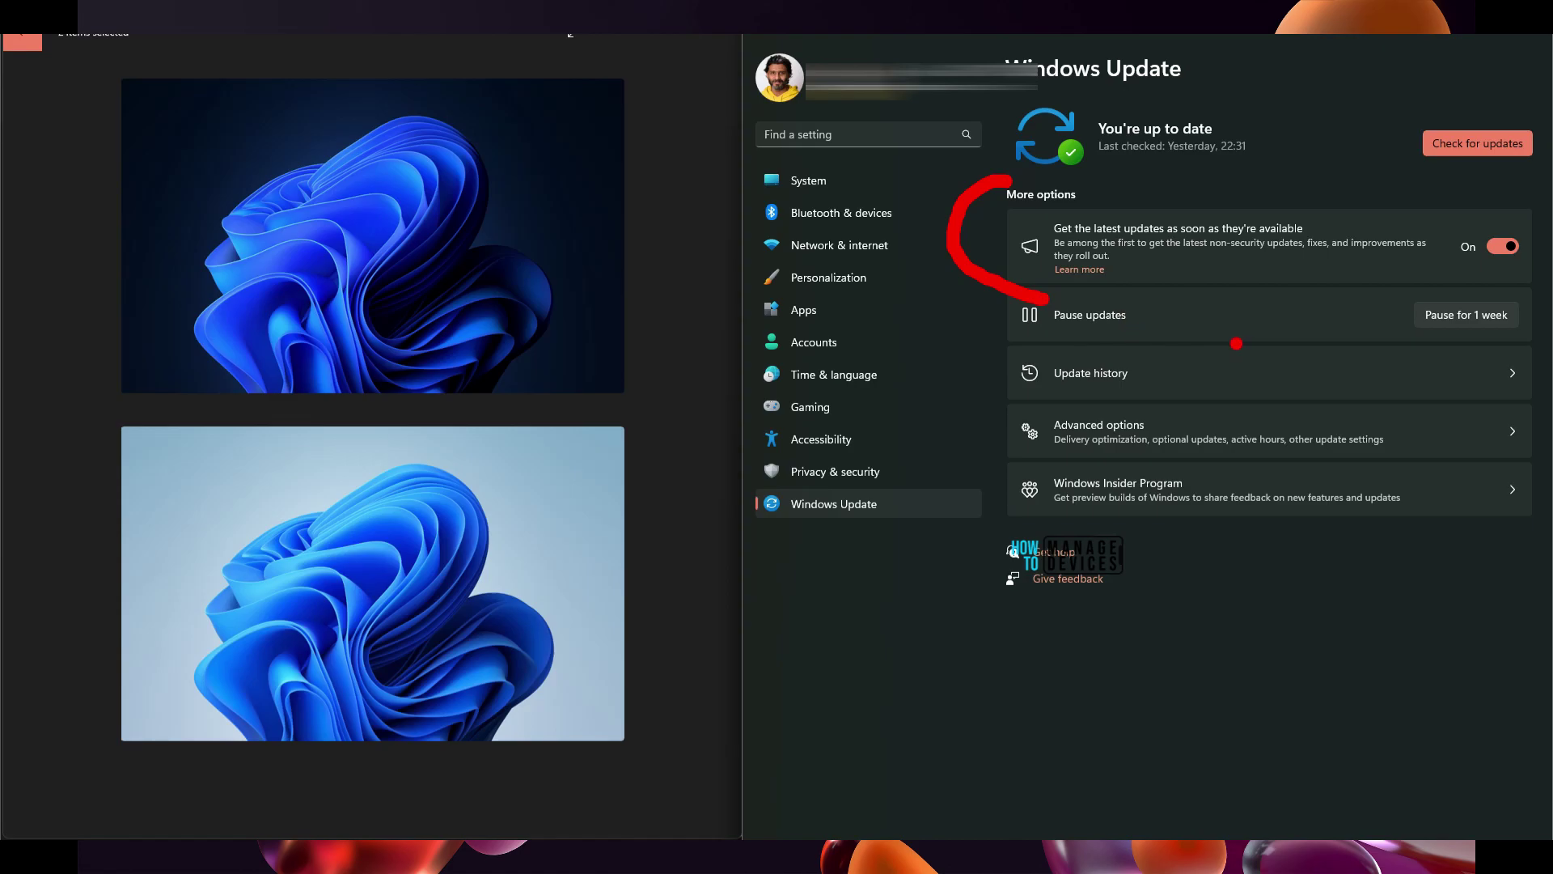
pyautogui.moveTo(1147, 286); pyautogui.dragTo(1342, 281)
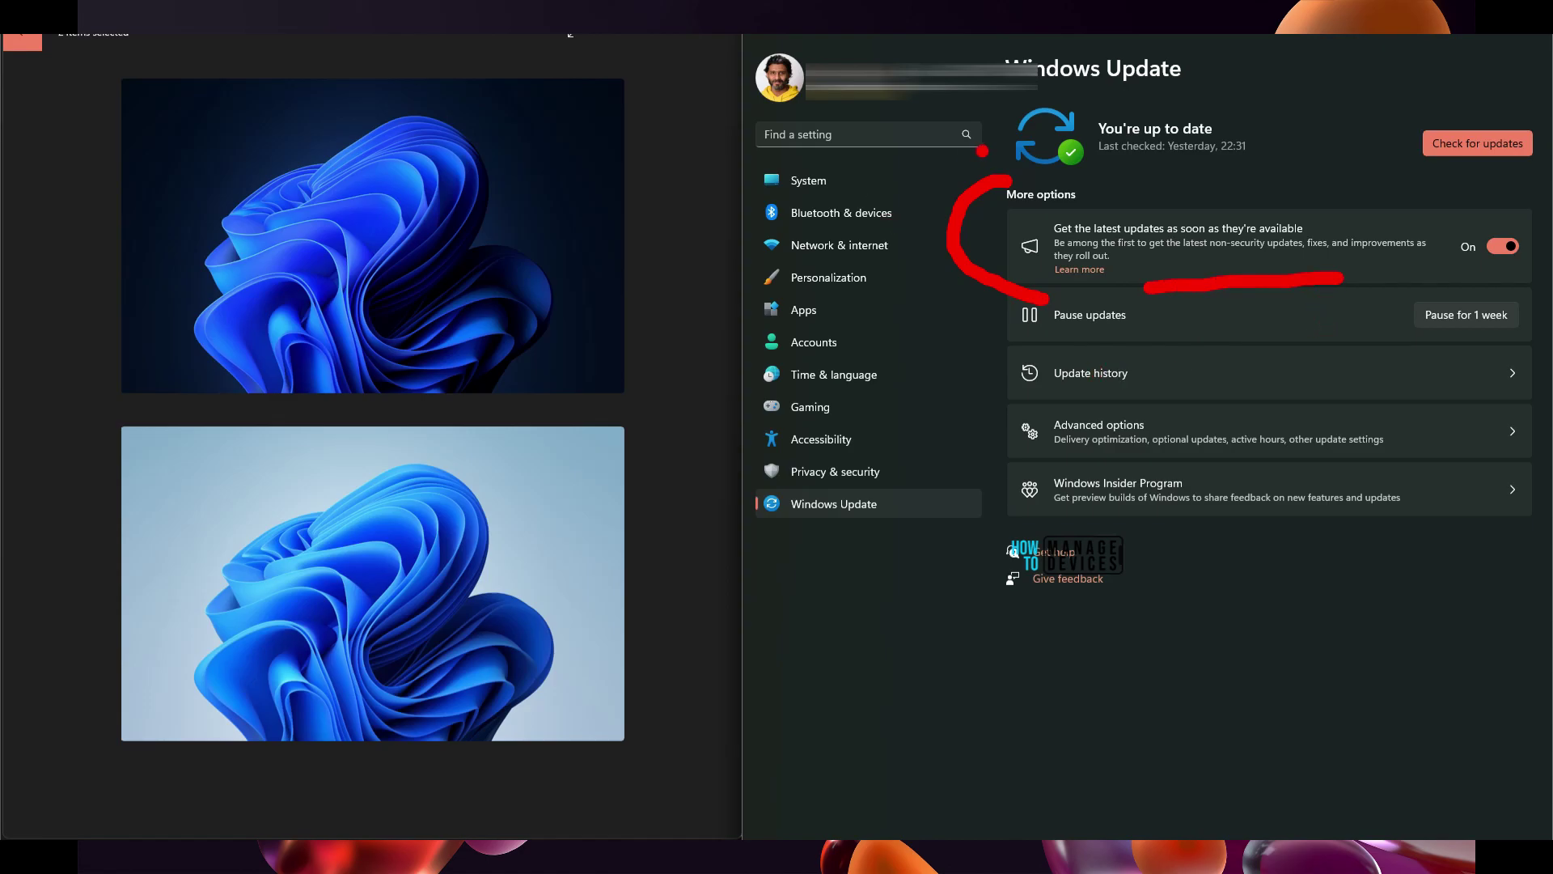
pyautogui.moveTo(1323, 109); pyautogui.dragTo(1392, 199)
pyautogui.press('Escape')
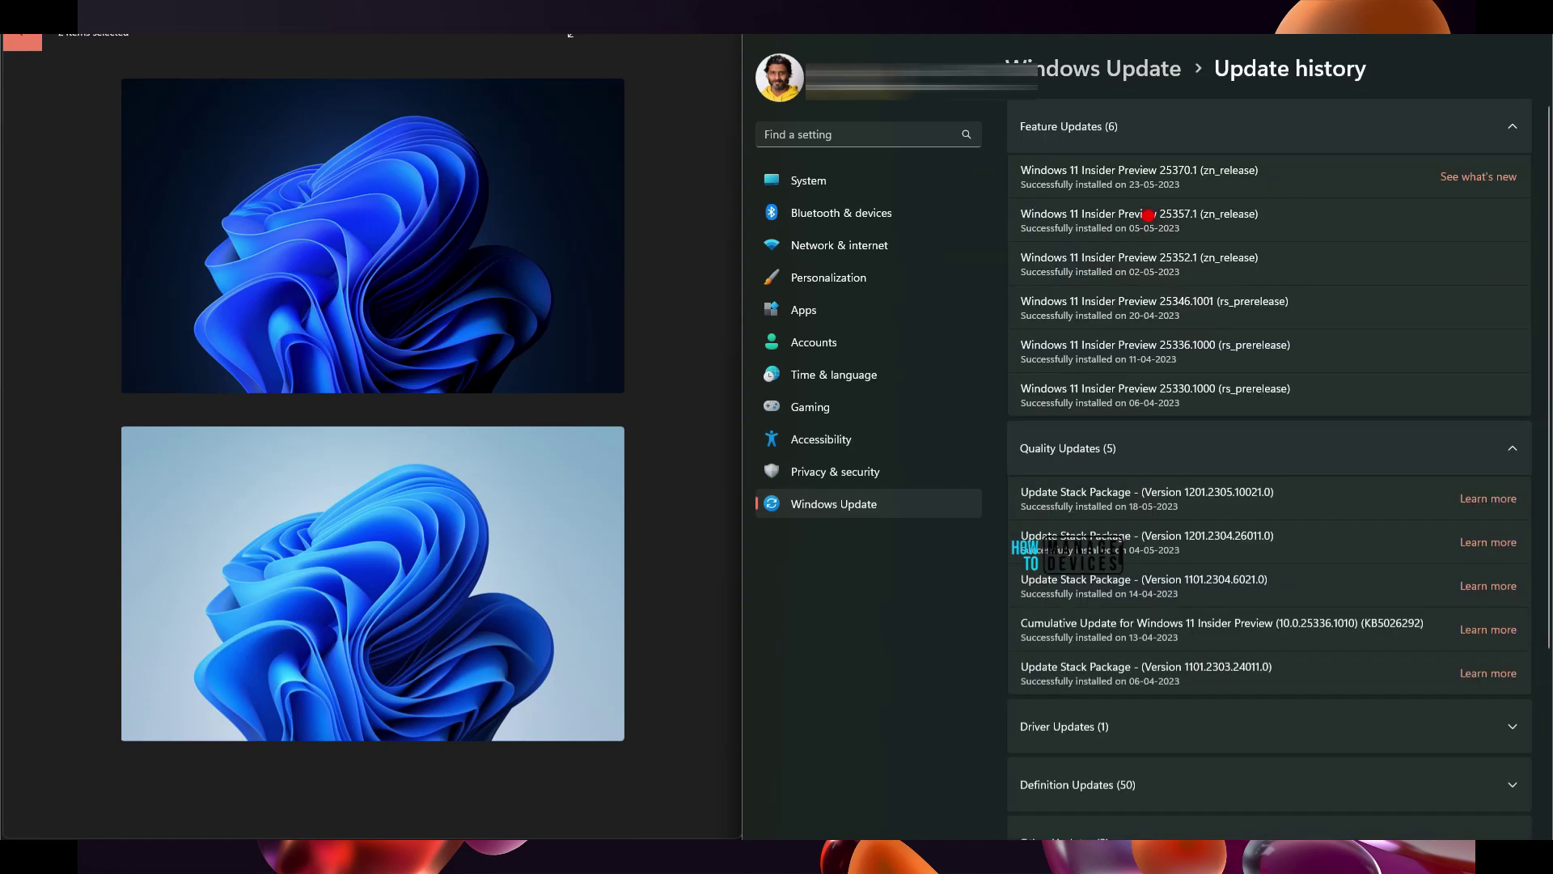
pyautogui.moveTo(1108, 243)
pyautogui.mouseDown()
pyautogui.moveTo(1287, 243)
pyautogui.moveTo(1263, 195)
pyautogui.moveTo(1139, 194)
pyautogui.mouseUp()
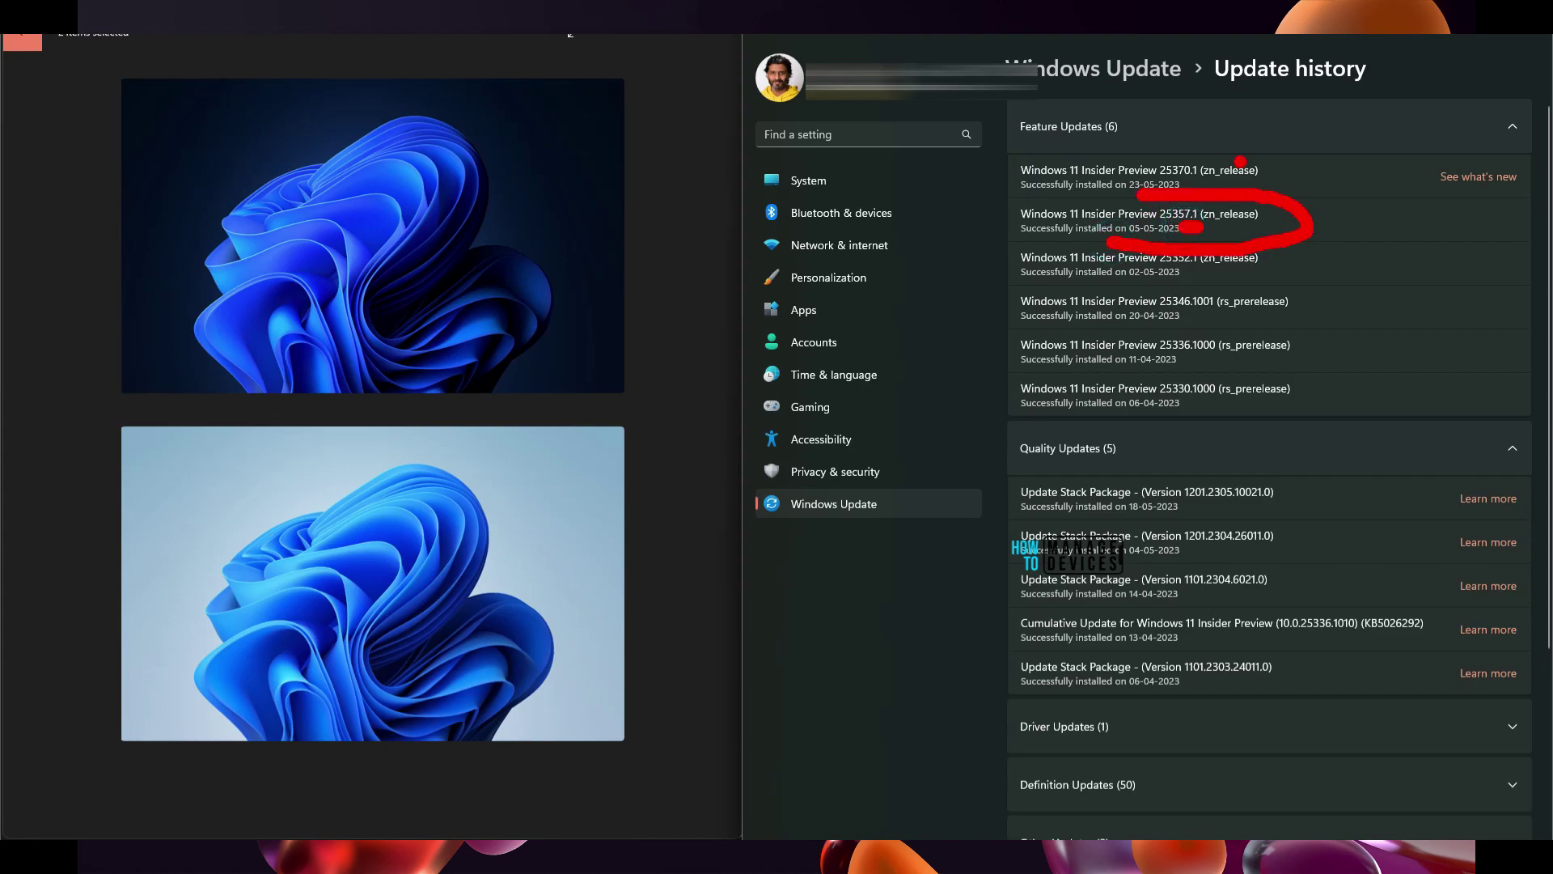
# View and close the What's new tips for build 25370.1, then go to Network & internet
pyautogui.press('Escape')
pyautogui.click(1471, 180)
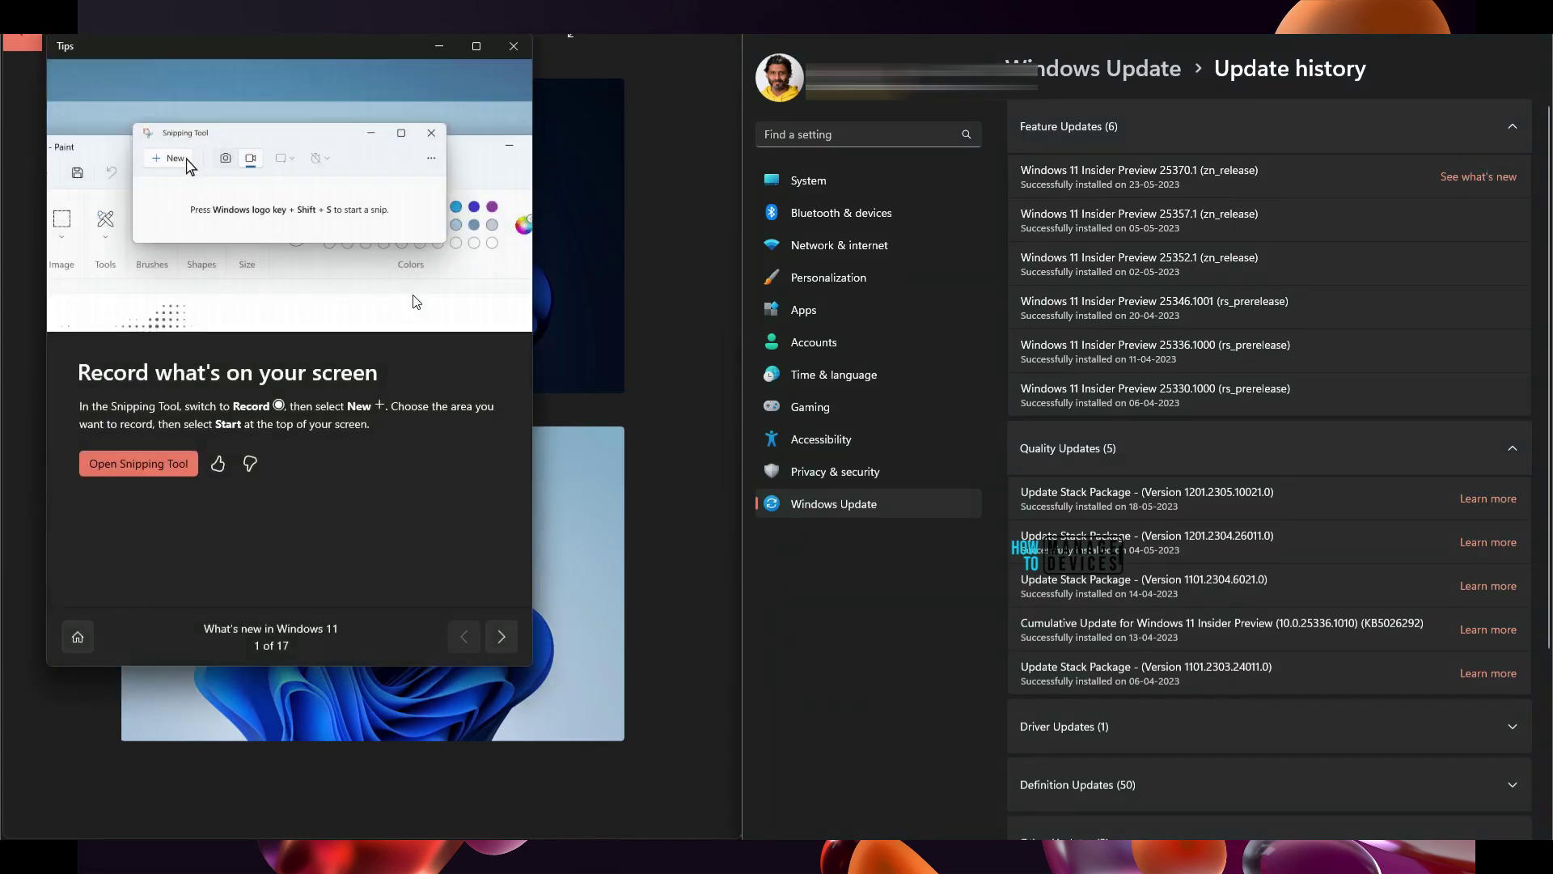
pyautogui.click(519, 51)
pyautogui.click(842, 504)
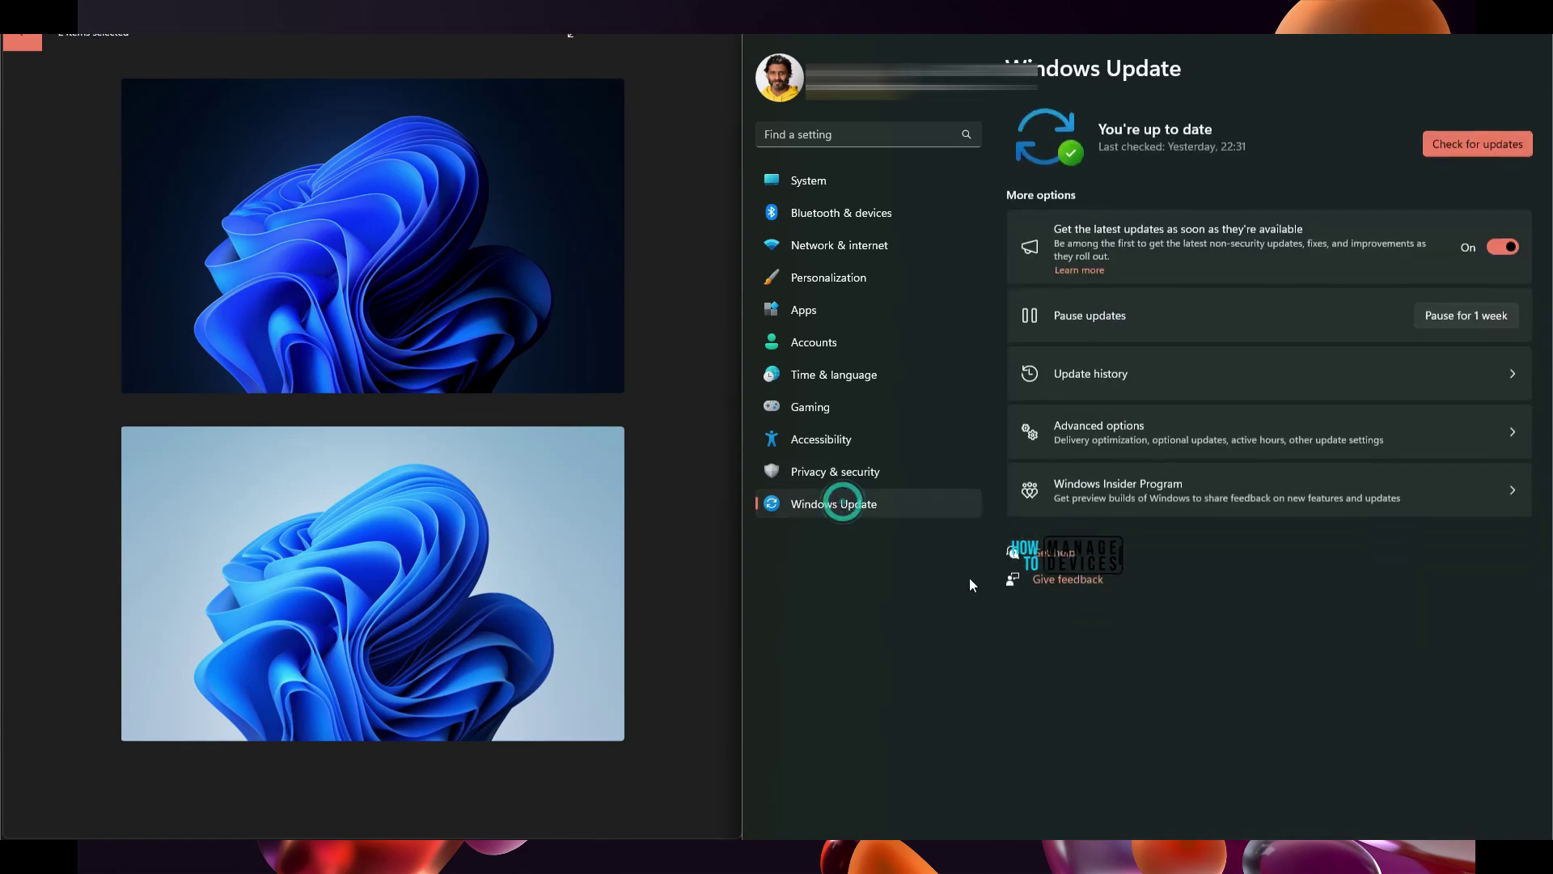
pyautogui.click(850, 246)
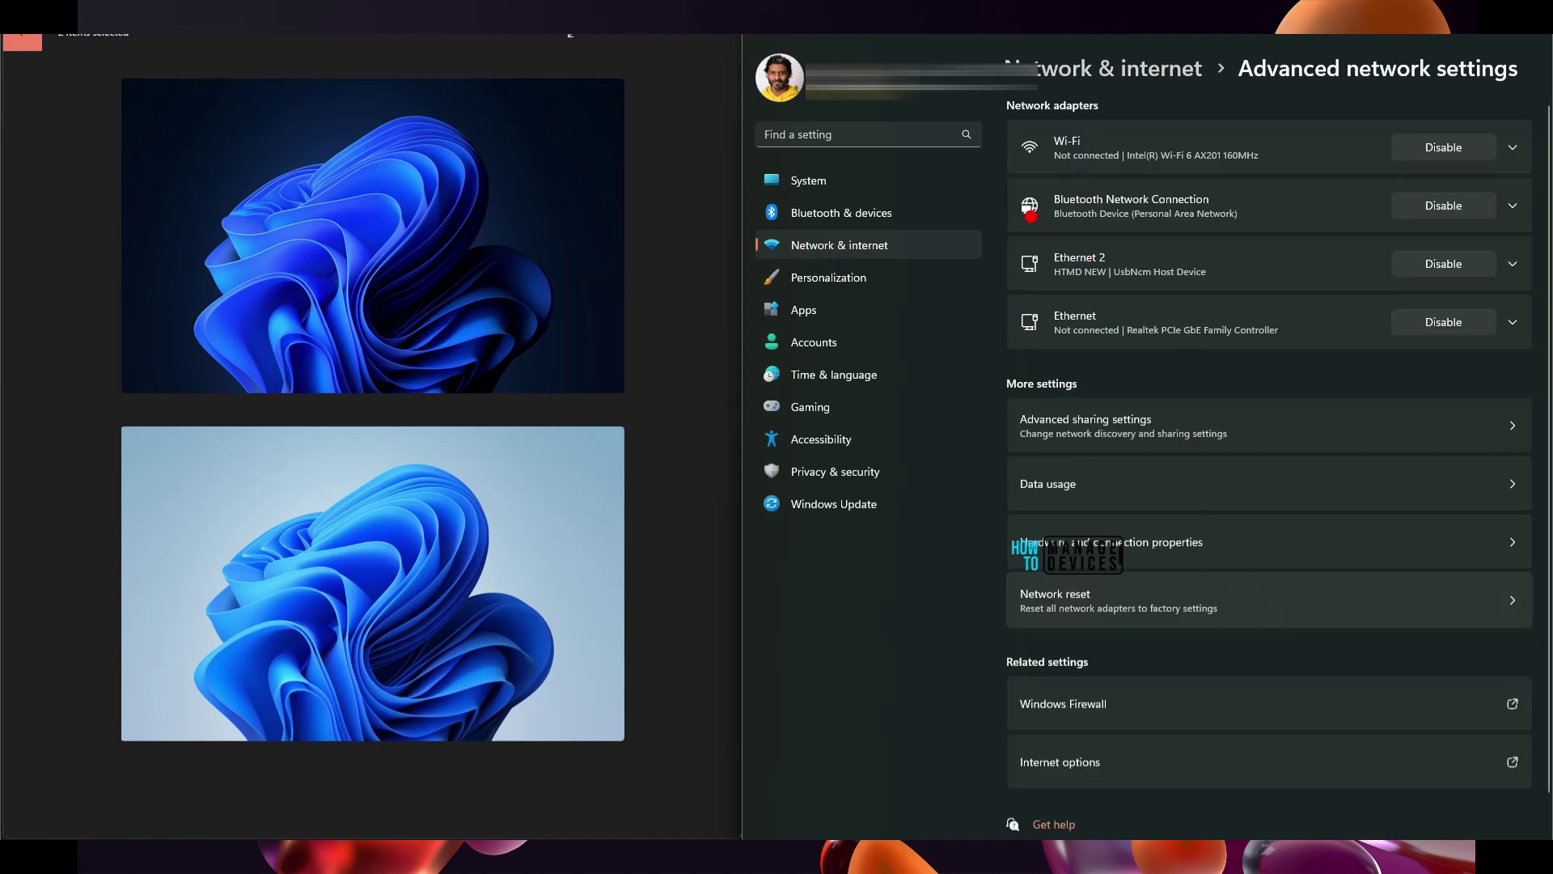
# Expand the Wi-Fi adapter's details and move its properties dialog aside
pyautogui.click(1068, 148)
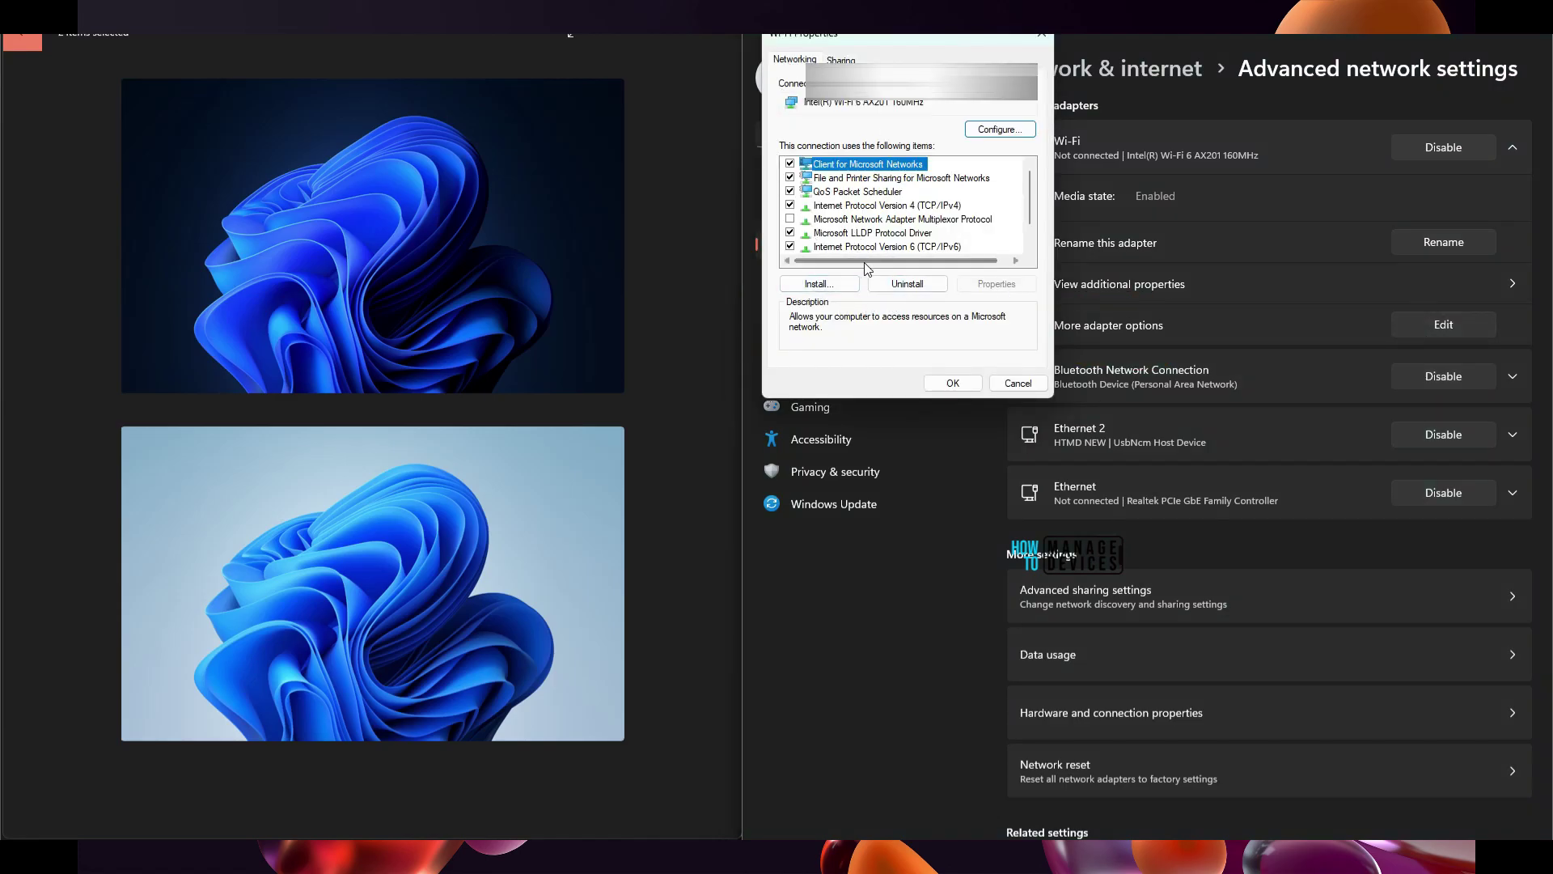
pyautogui.moveTo(941, 57); pyautogui.dragTo(1038, 150)
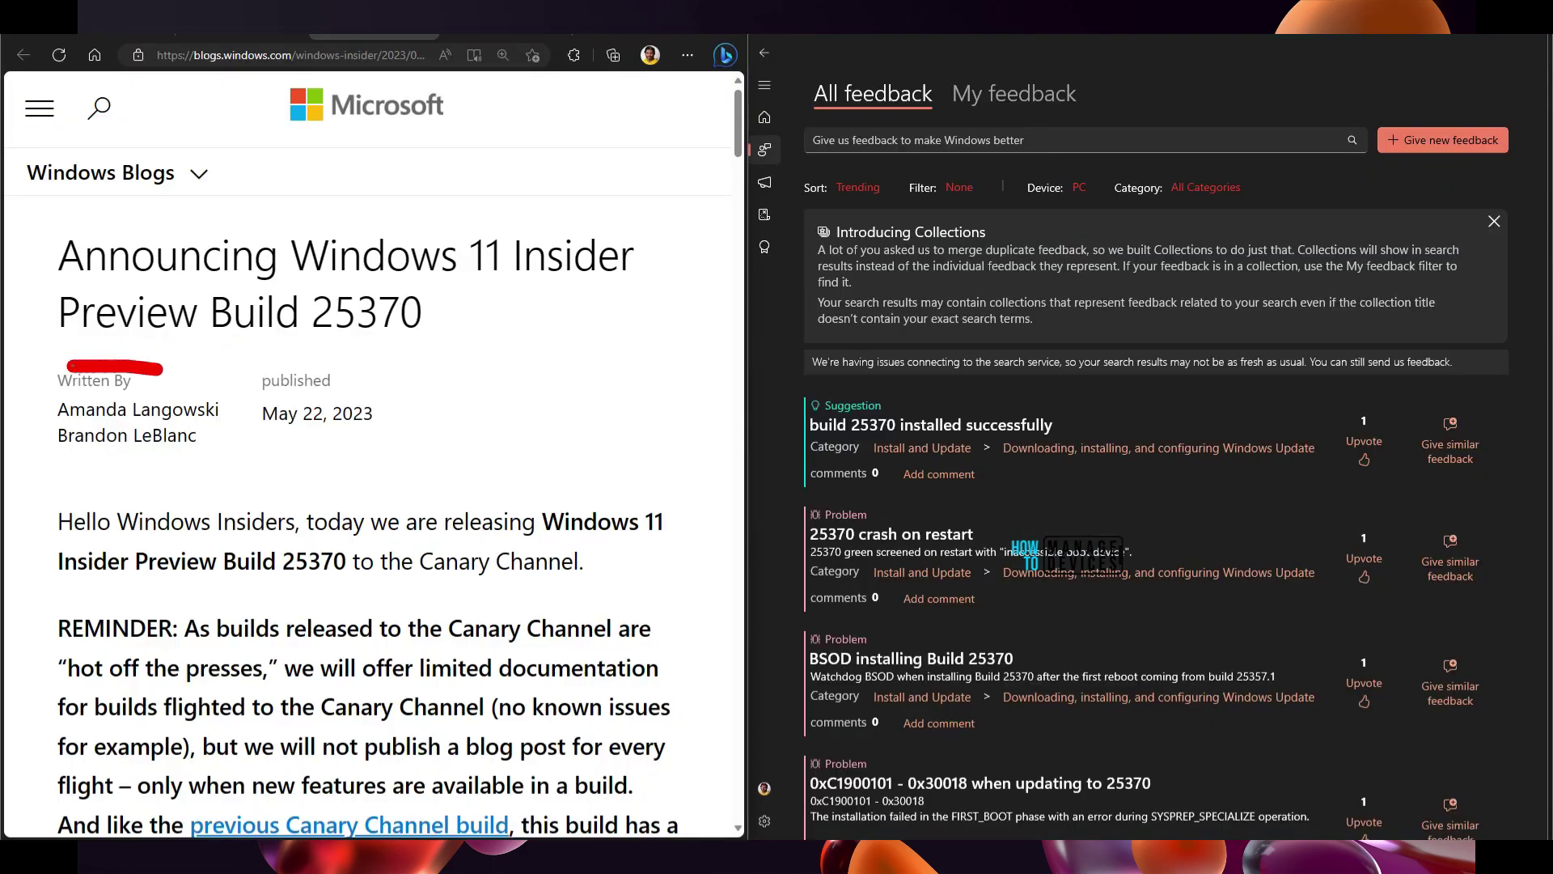
# Annotate the blog post's title, build number 25370 and May 22, 2023 publish date
pyautogui.moveTo(279, 386)
pyautogui.mouseDown()
pyautogui.moveTo(559, 226)
pyautogui.moveTo(48, 301)
pyautogui.moveTo(57, 311)
pyautogui.mouseUp()
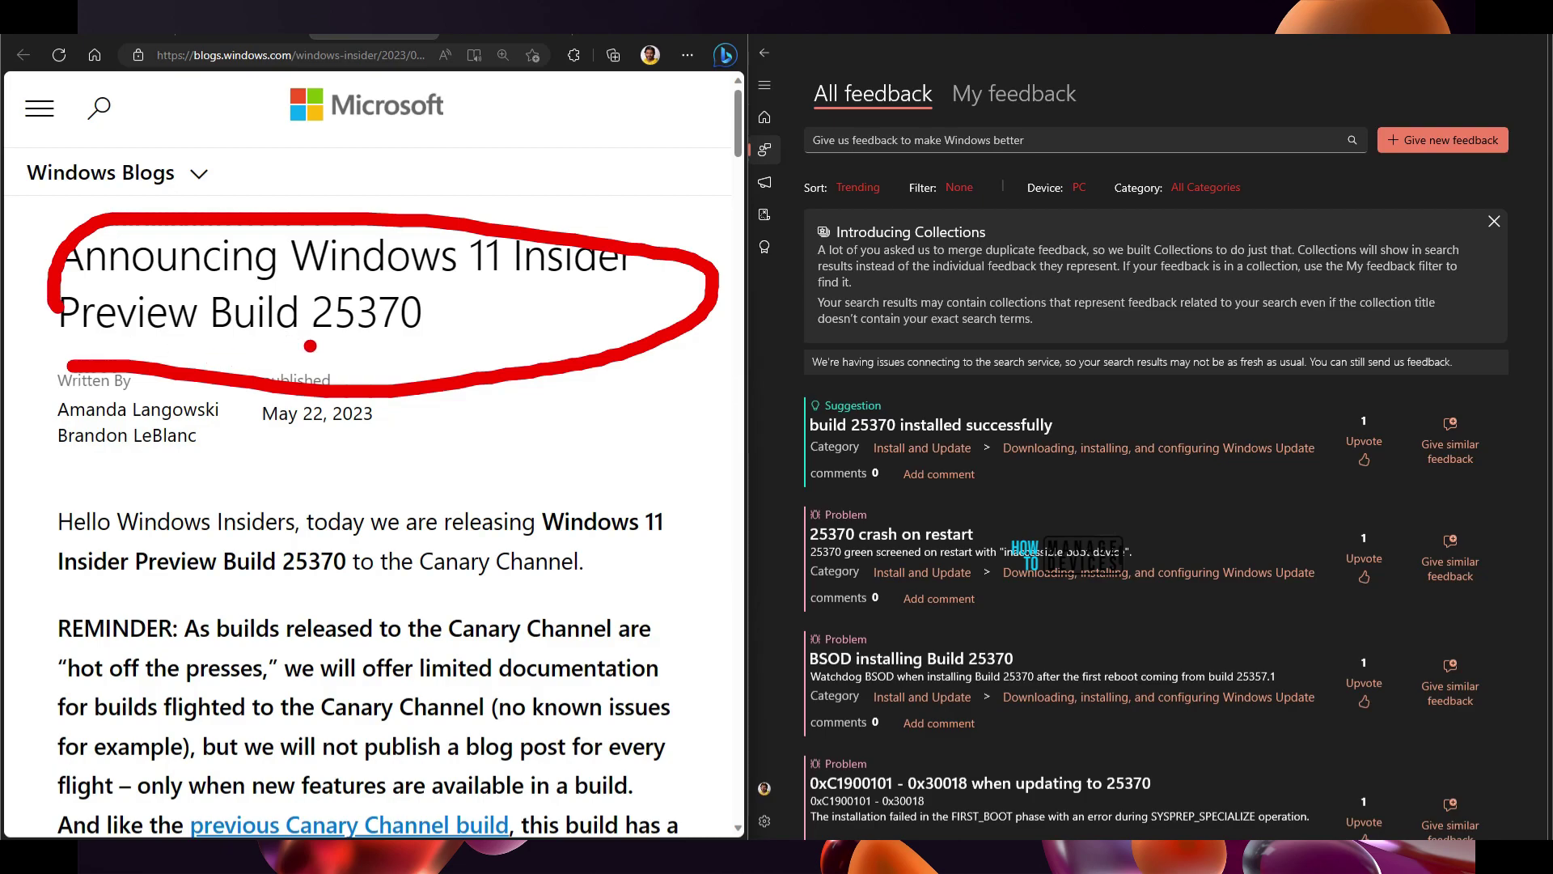
pyautogui.moveTo(309, 346); pyautogui.dragTo(437, 347)
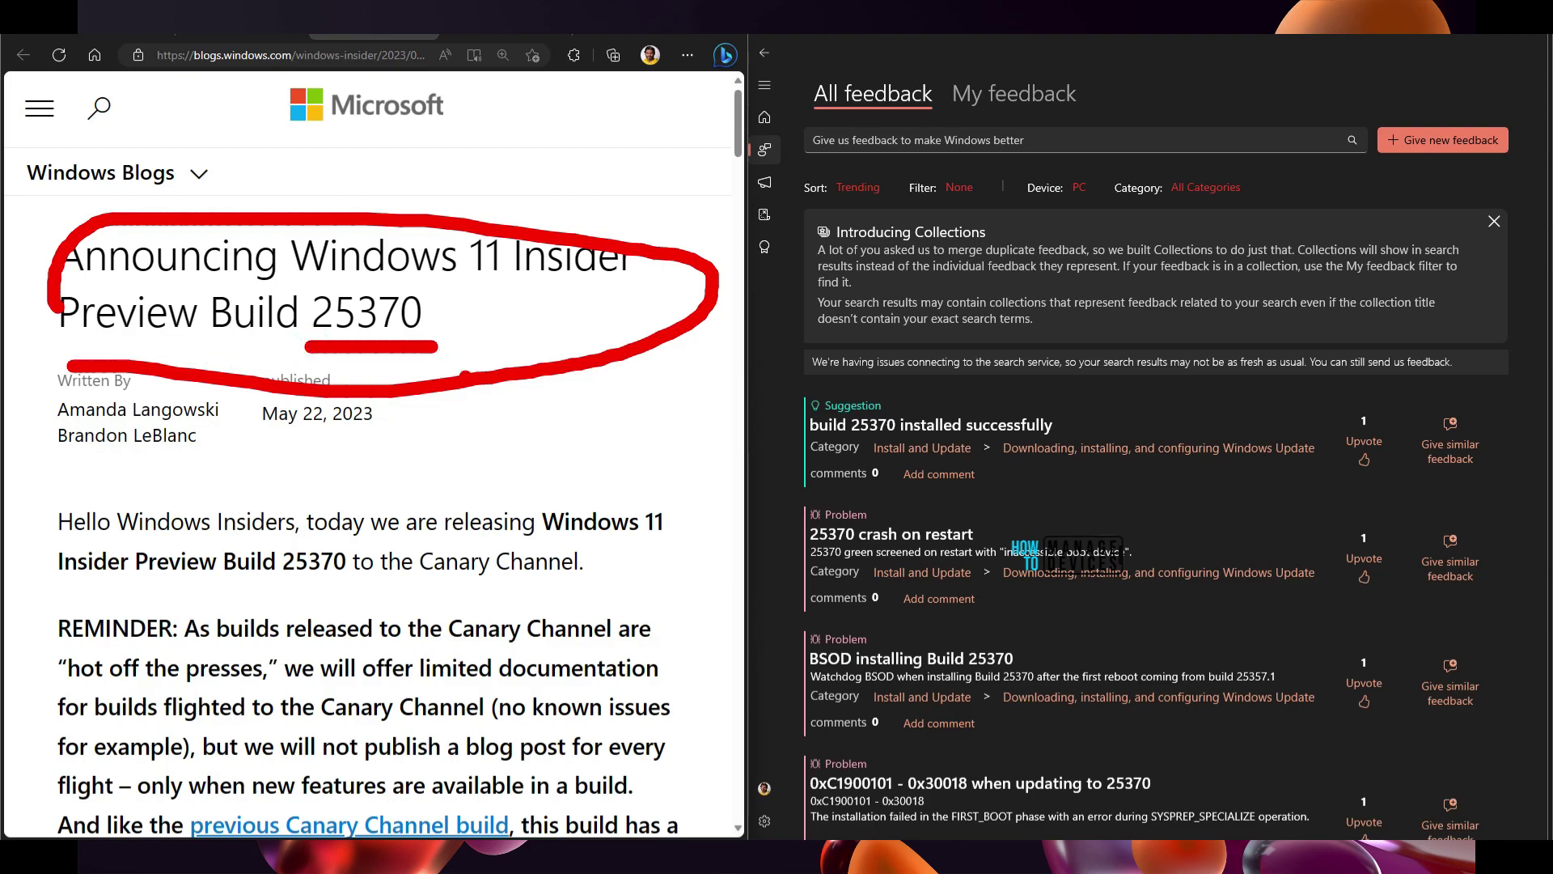
pyautogui.moveTo(393, 438); pyautogui.dragTo(256, 438)
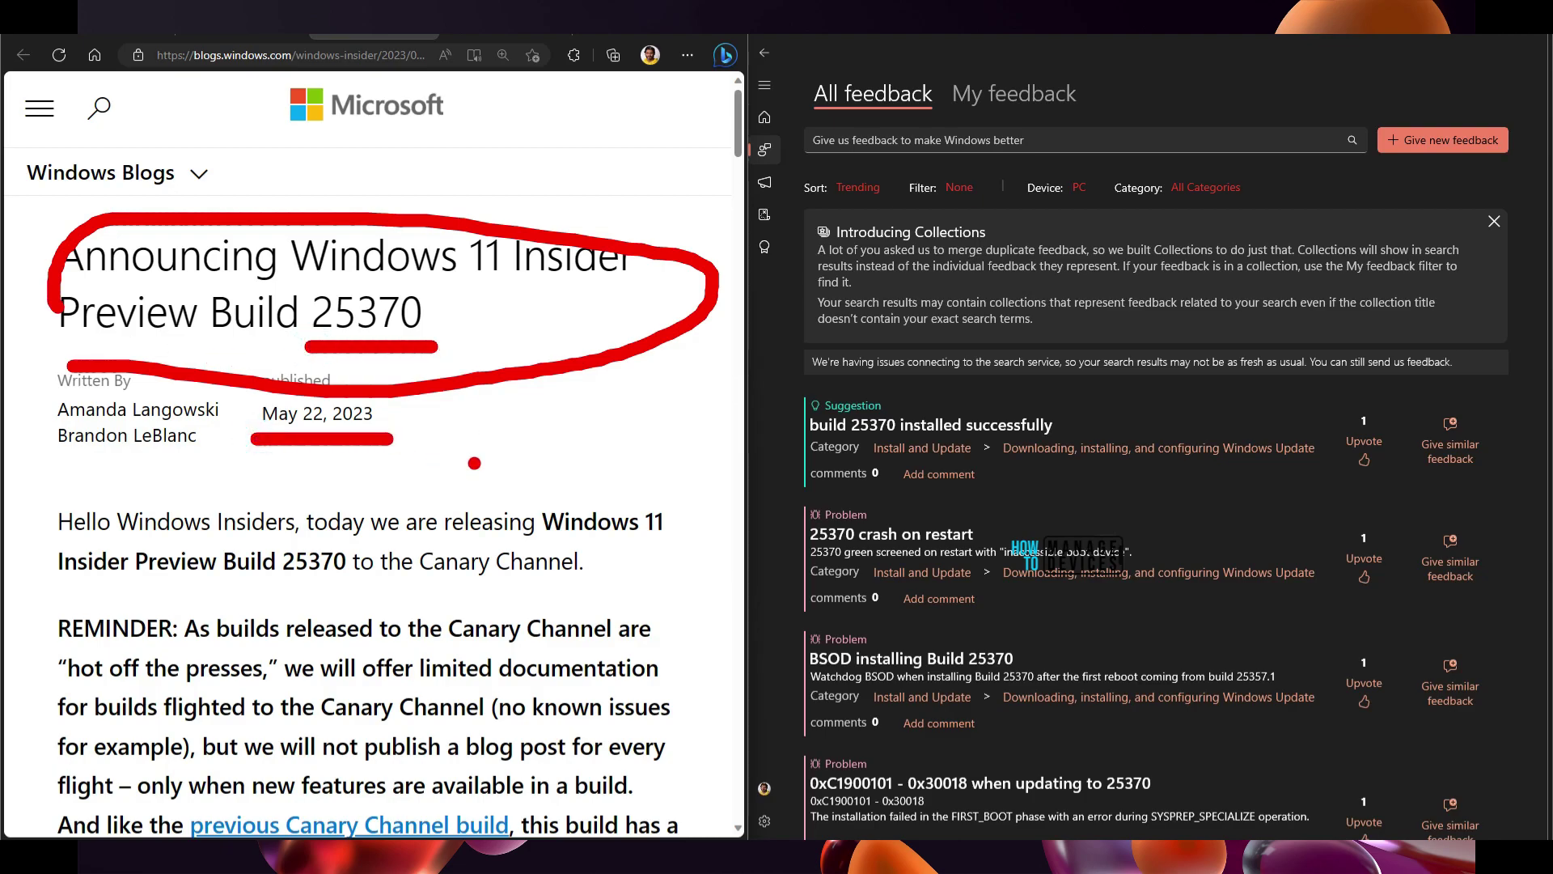
pyautogui.scroll(-8, 475, 464)
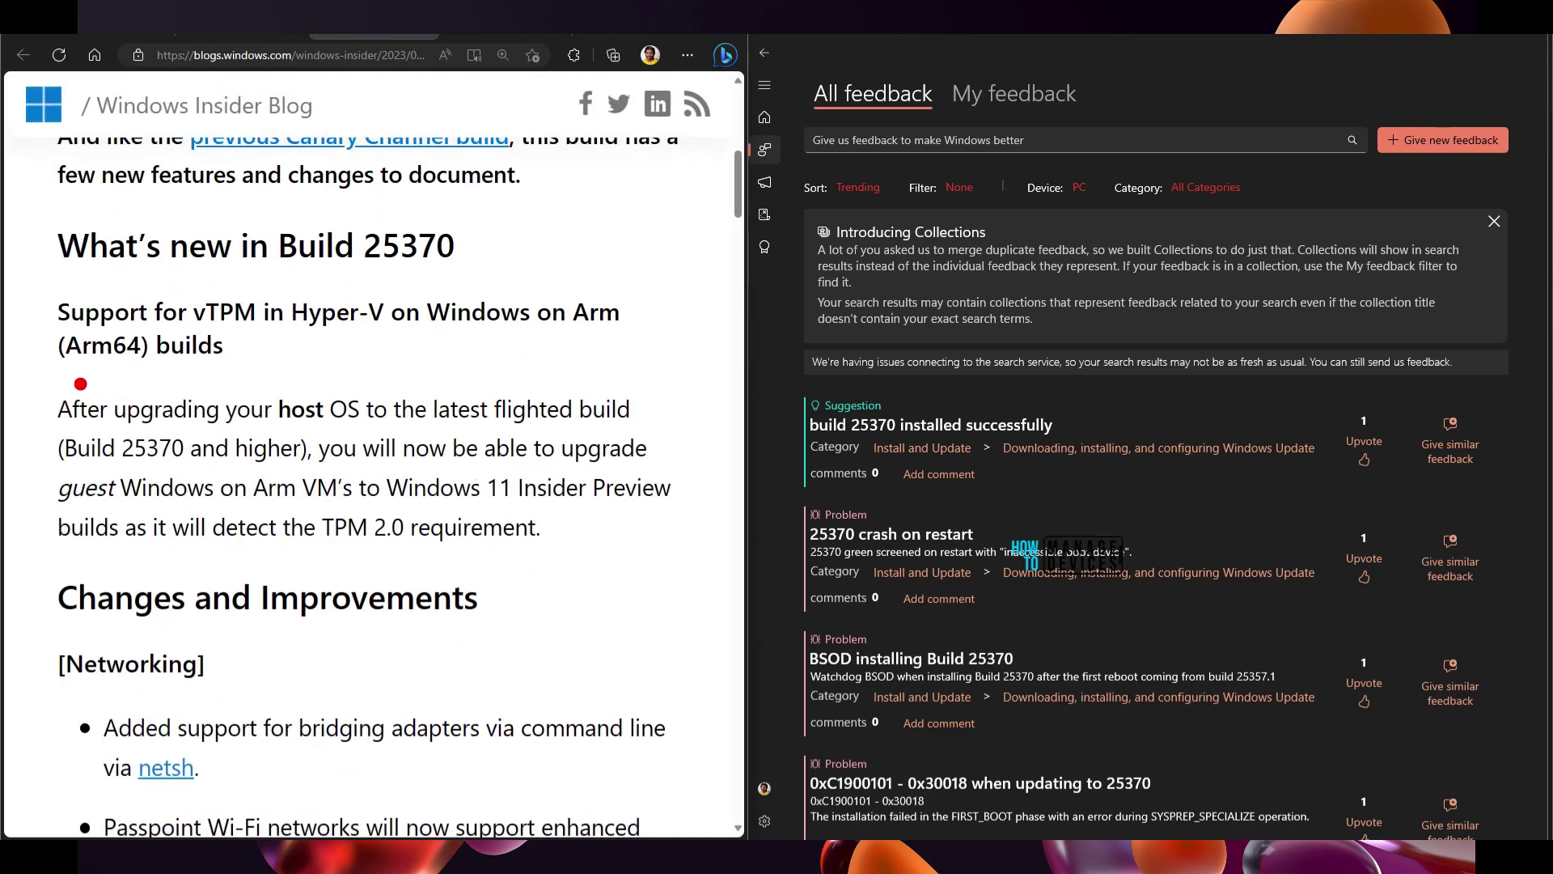
pyautogui.moveTo(342, 378)
pyautogui.mouseDown()
pyautogui.moveTo(67, 379)
pyautogui.moveTo(633, 376)
pyautogui.mouseUp()
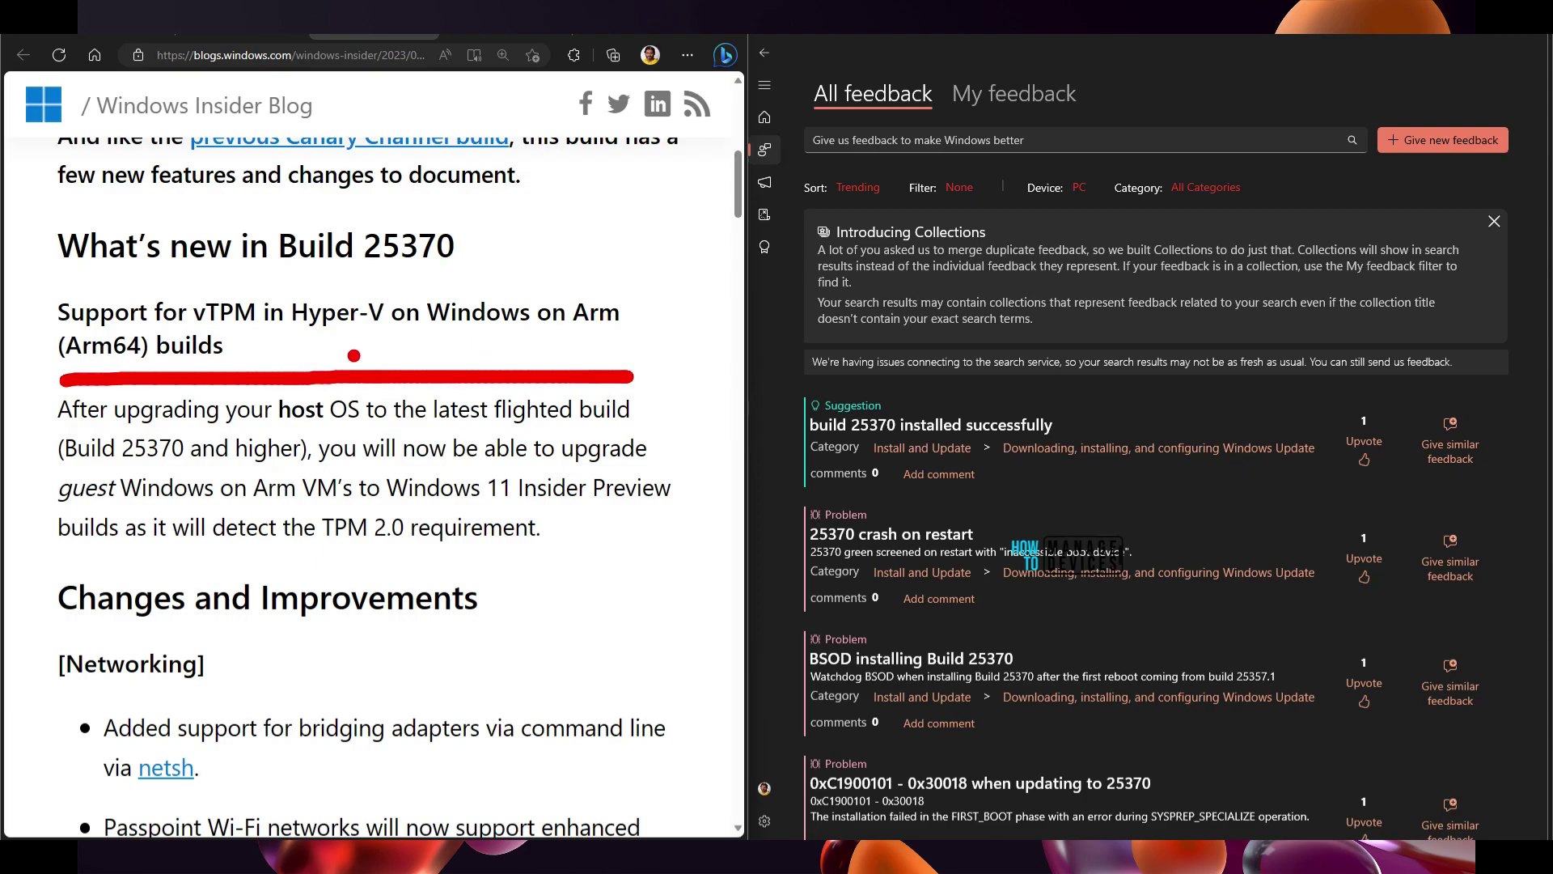
pyautogui.press('Escape')
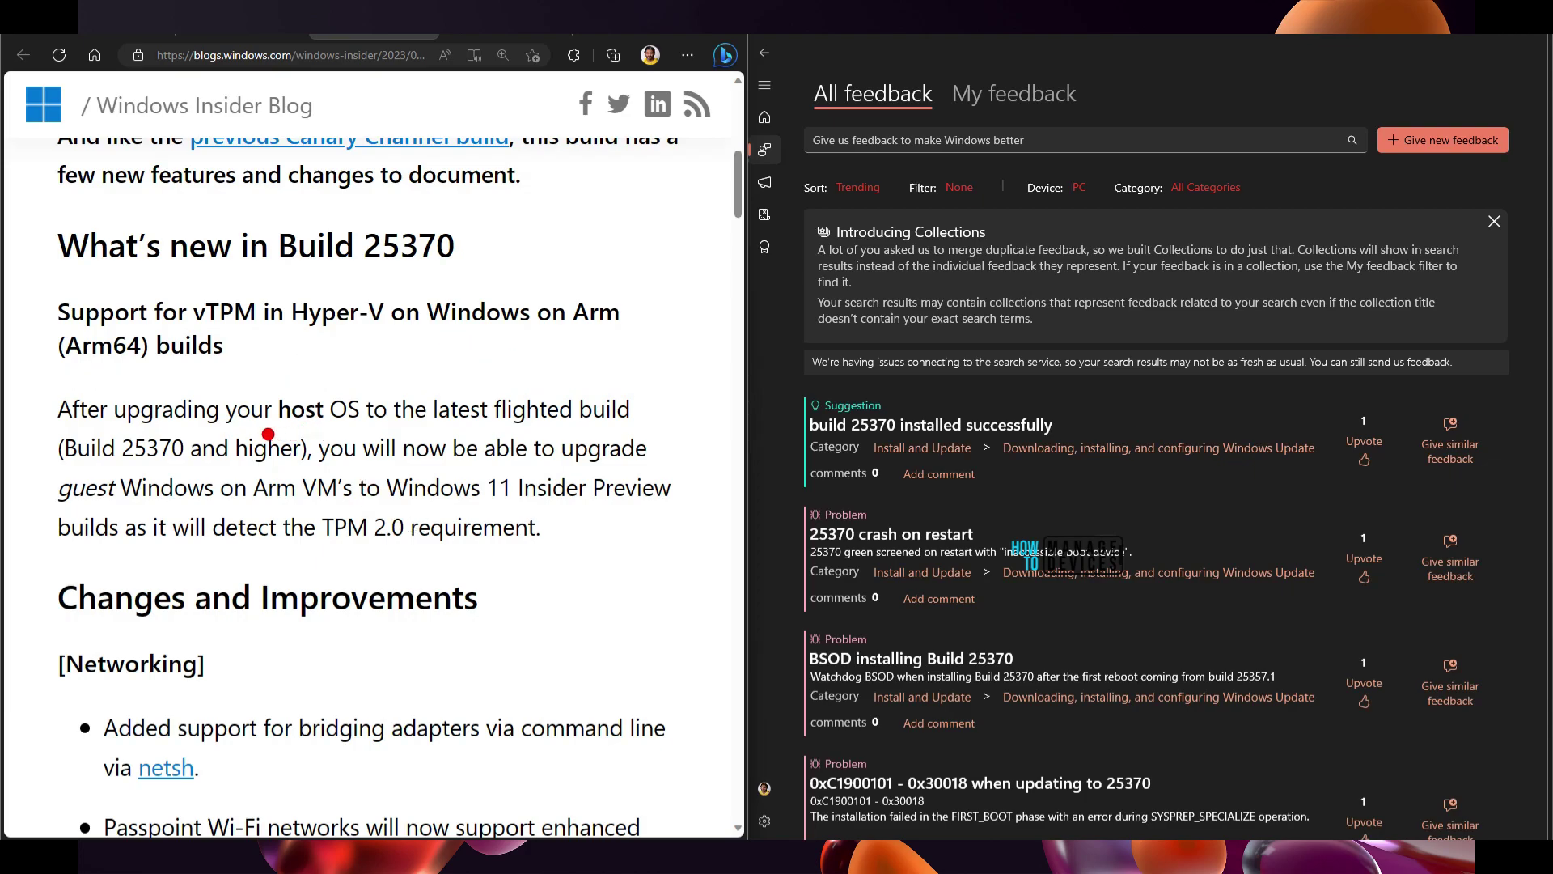
# Underline 'host OS', the Build 25370 heading and 'vTPM in Hyper-V' in red
pyautogui.moveTo(264, 435); pyautogui.dragTo(425, 430)
pyautogui.moveTo(343, 278); pyautogui.dragTo(580, 277)
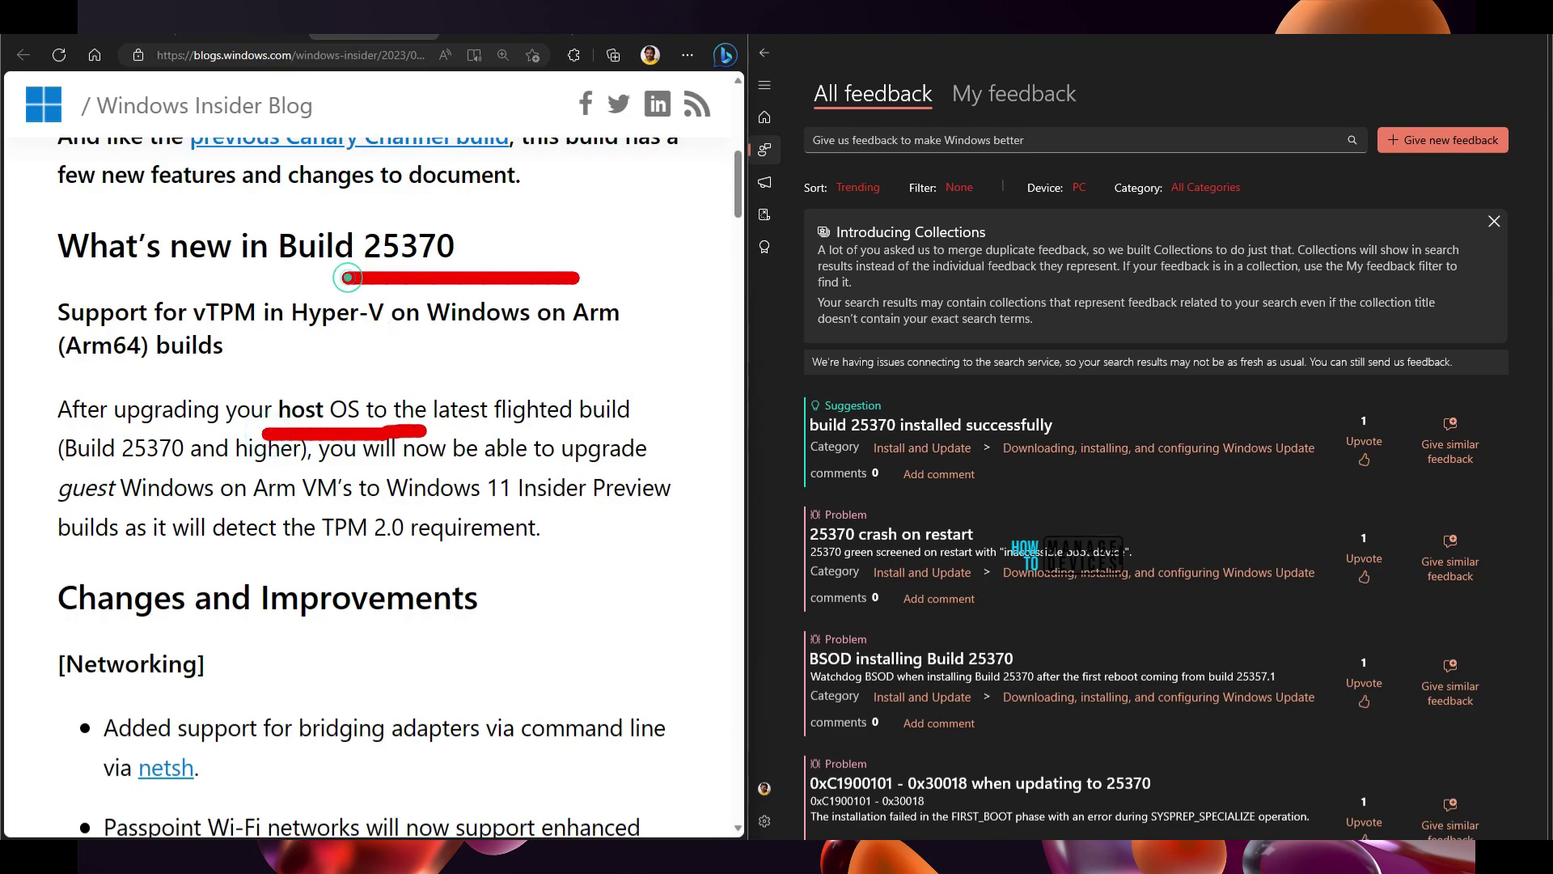
pyautogui.moveTo(189, 338); pyautogui.dragTo(319, 339)
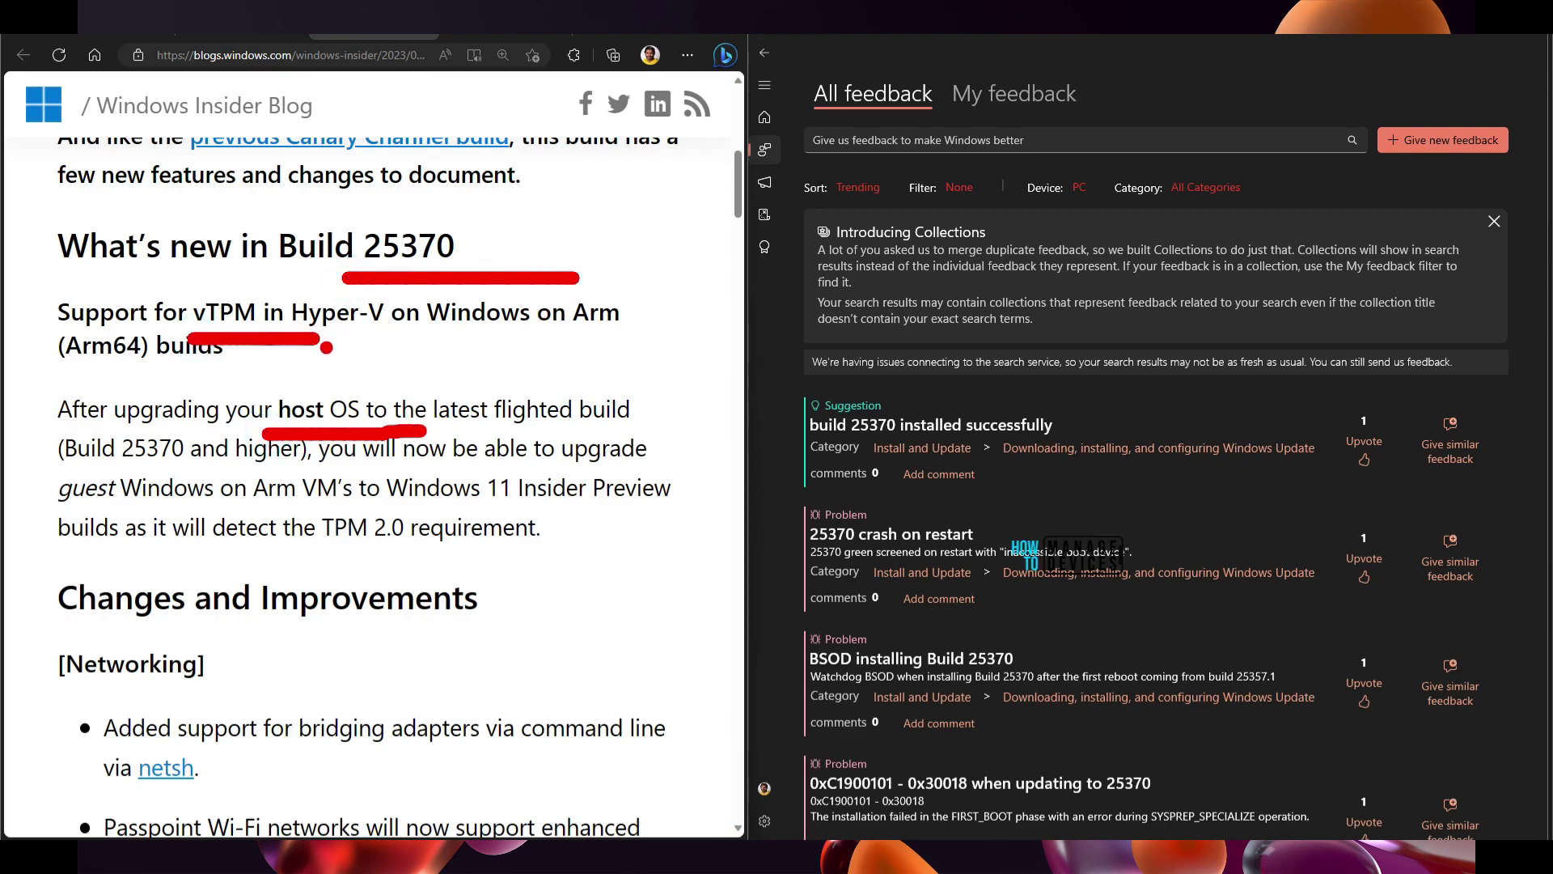
pyautogui.scroll(-5, 591, 534)
pyautogui.scroll(1, 590, 534)
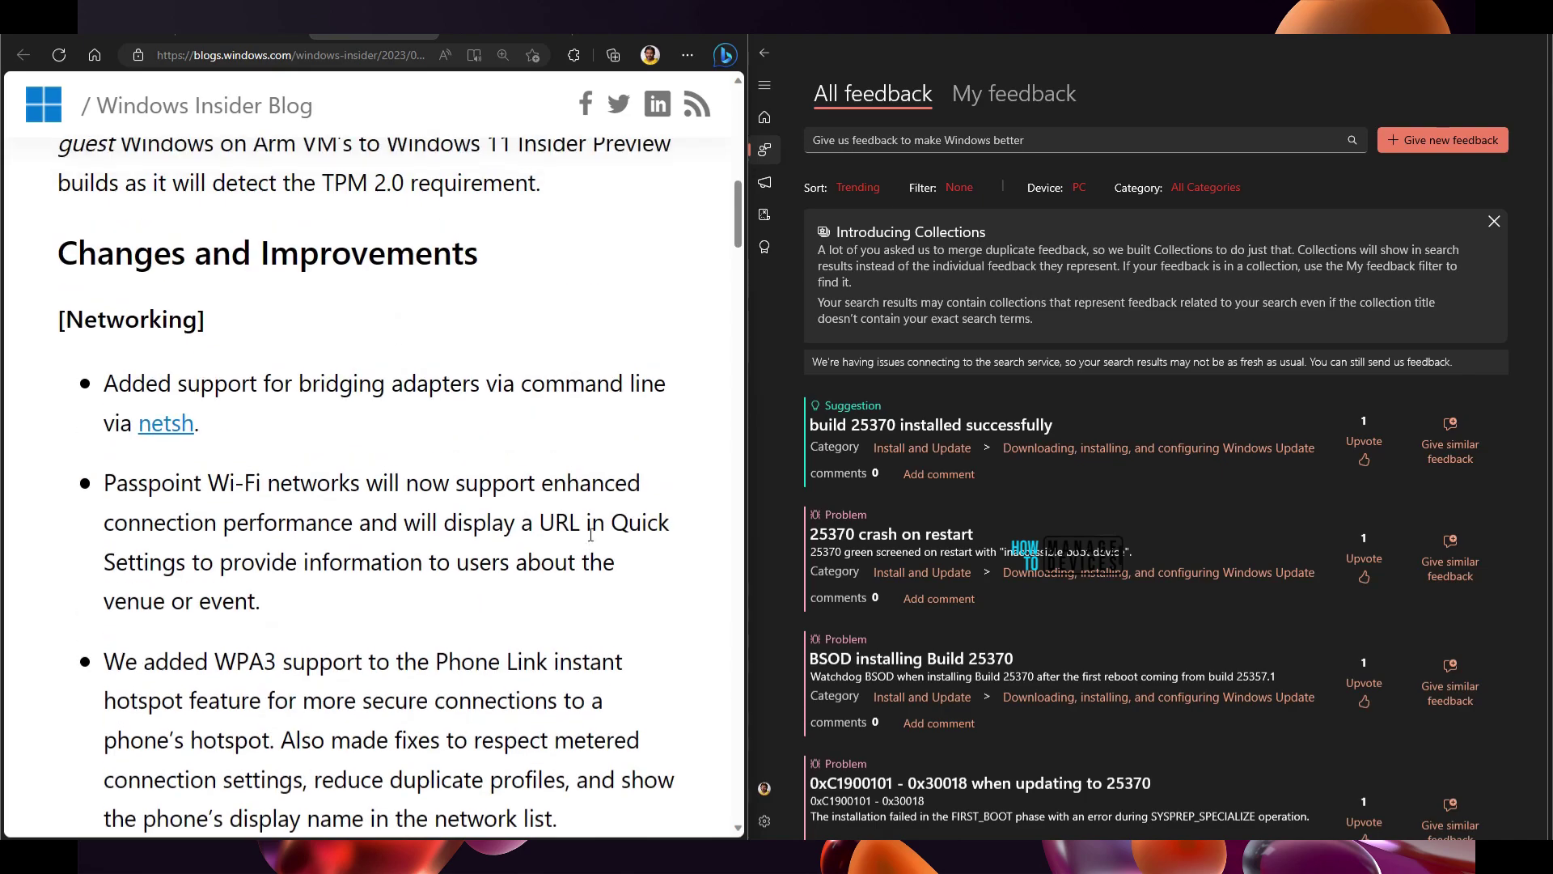
# Underline the networking changes: netsh, bridging adapters, Passpoint Wi-Fi networks and the secure hotspot feature
pyautogui.moveTo(71, 297); pyautogui.dragTo(457, 288)
pyautogui.moveTo(138, 442); pyautogui.dragTo(331, 442)
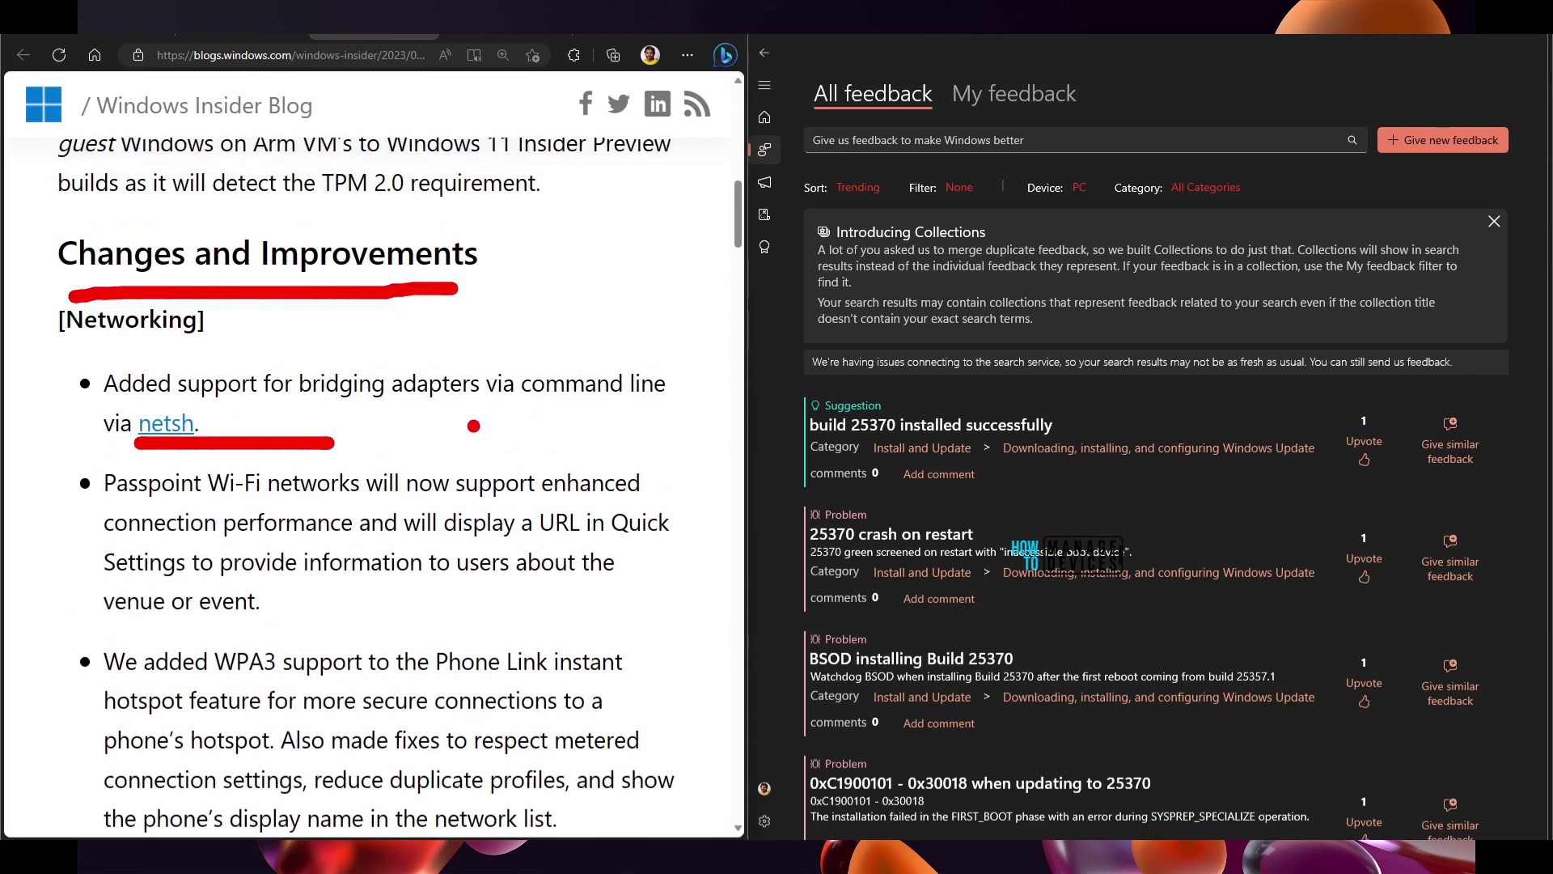
pyautogui.moveTo(300, 410); pyautogui.dragTo(459, 409)
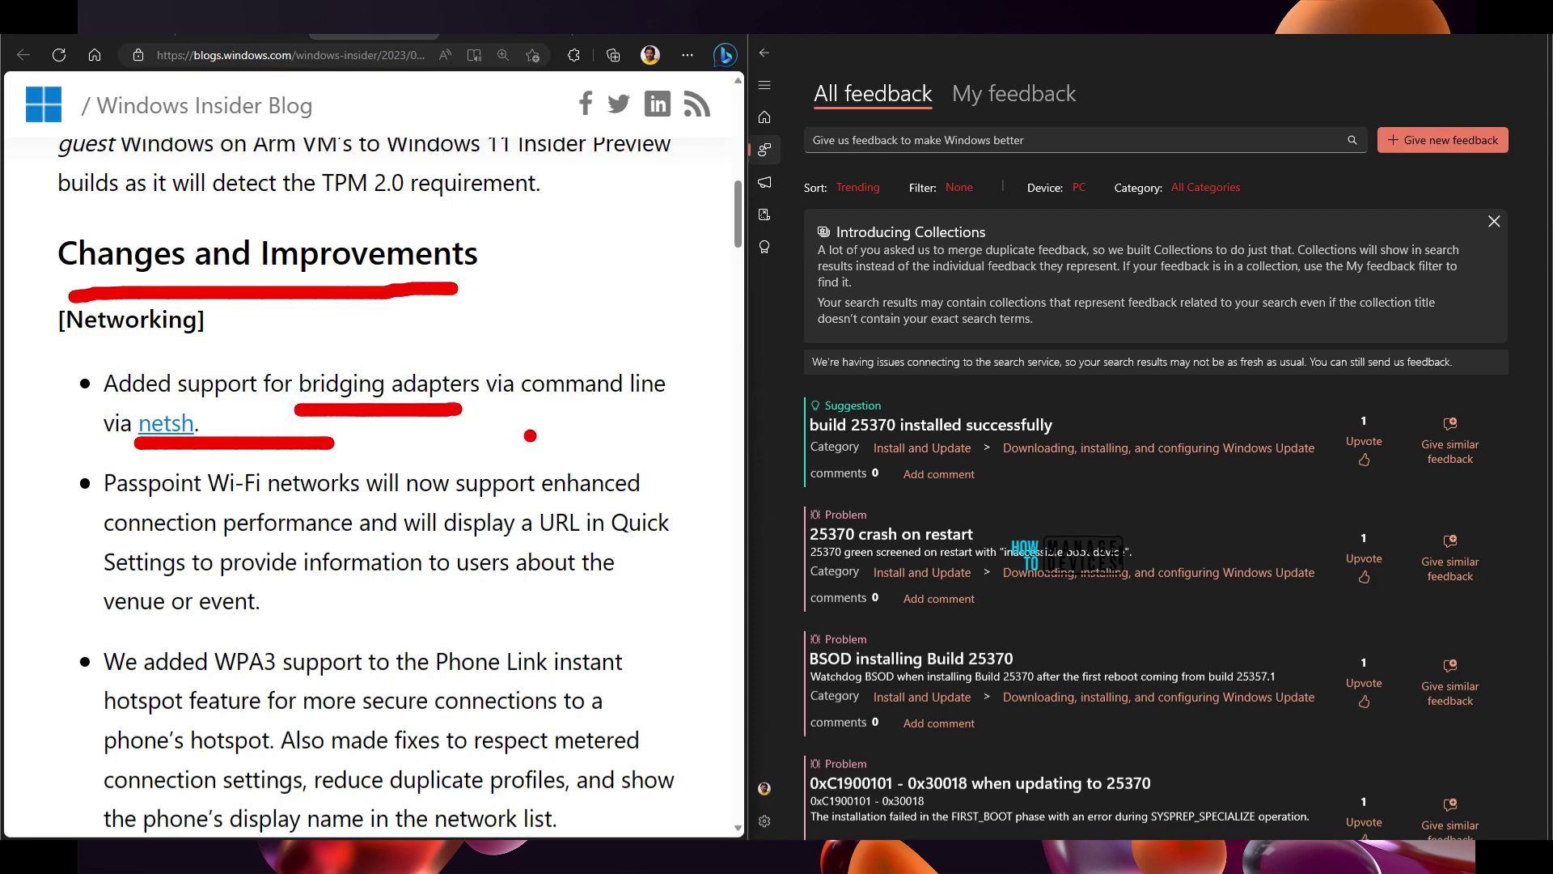
pyautogui.moveTo(100, 505); pyautogui.dragTo(366, 502)
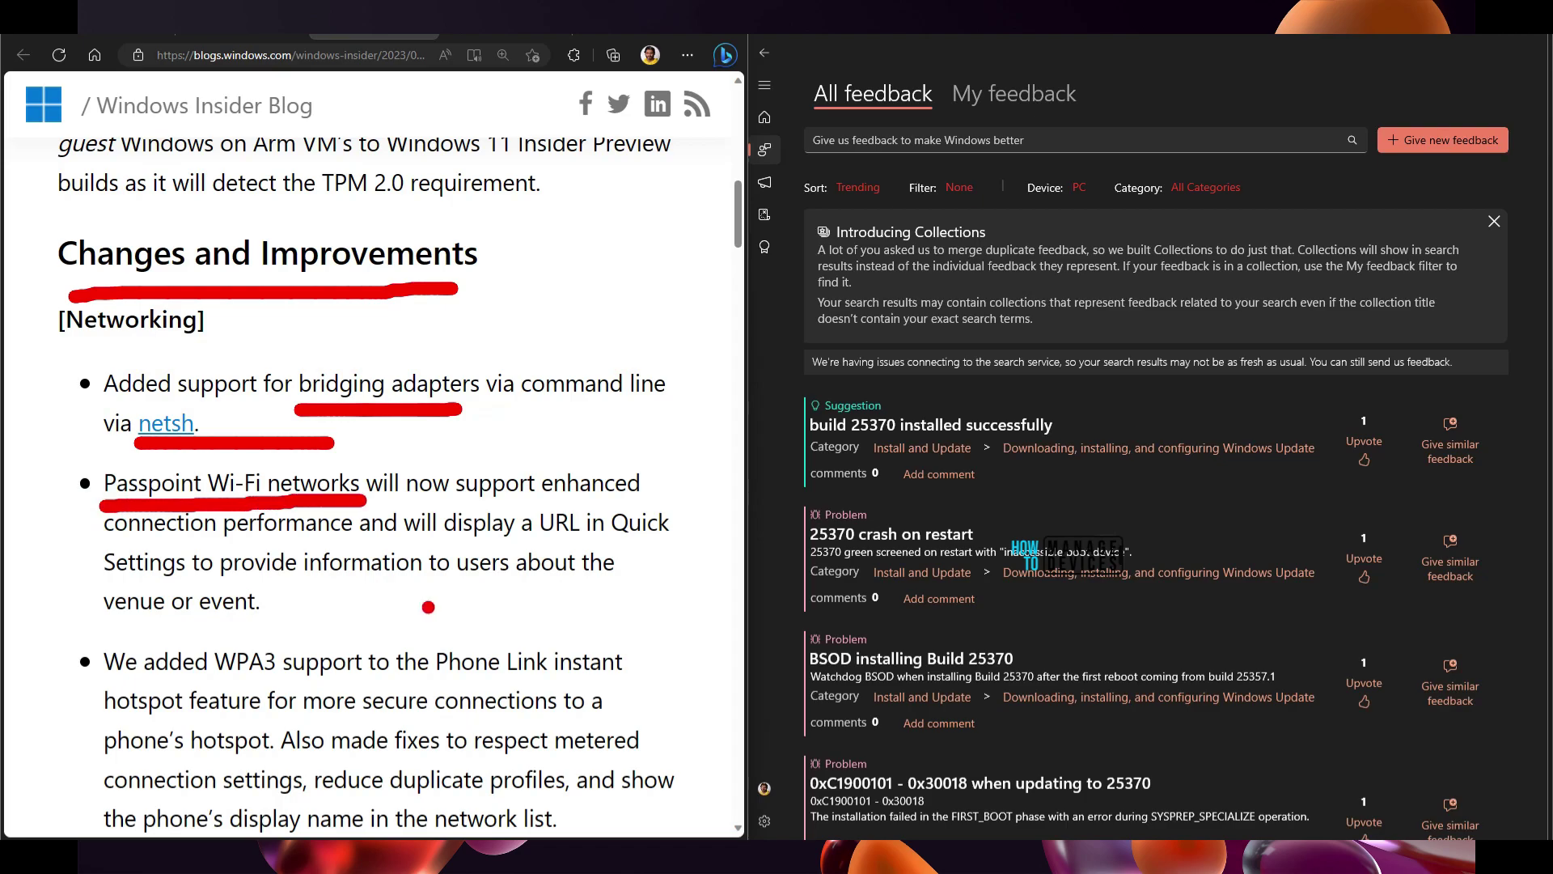
pyautogui.scroll(-4, 428, 607)
pyautogui.moveTo(413, 341); pyautogui.dragTo(623, 334)
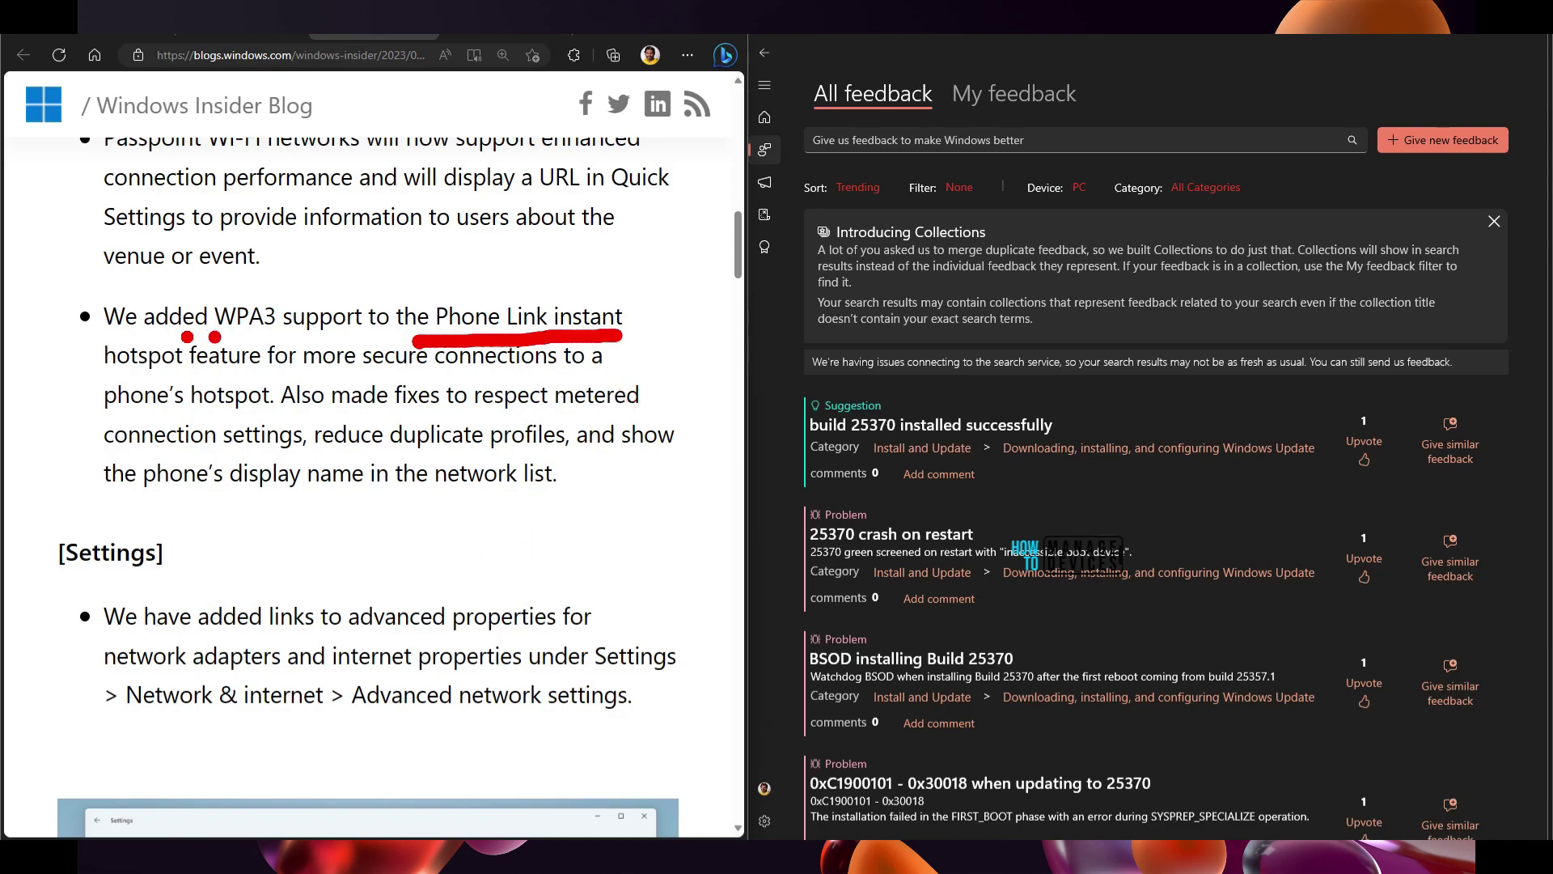
pyautogui.moveTo(111, 377); pyautogui.dragTo(362, 378)
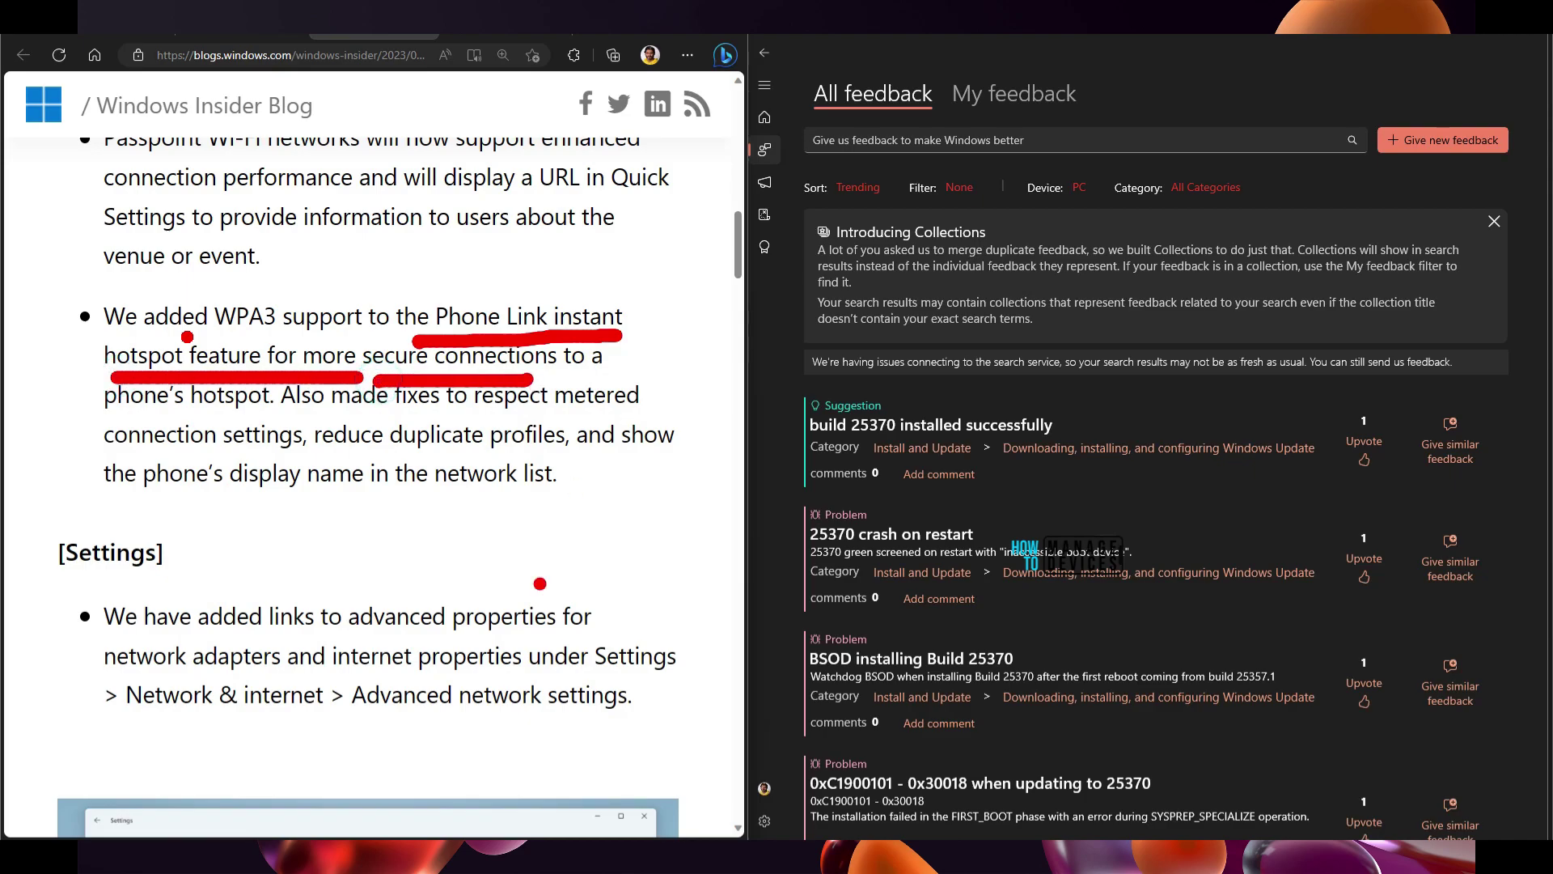
# Circle the Phone Link update progress, arrow it from the hotspot note, and underline WPA3
pyautogui.press('Escape')
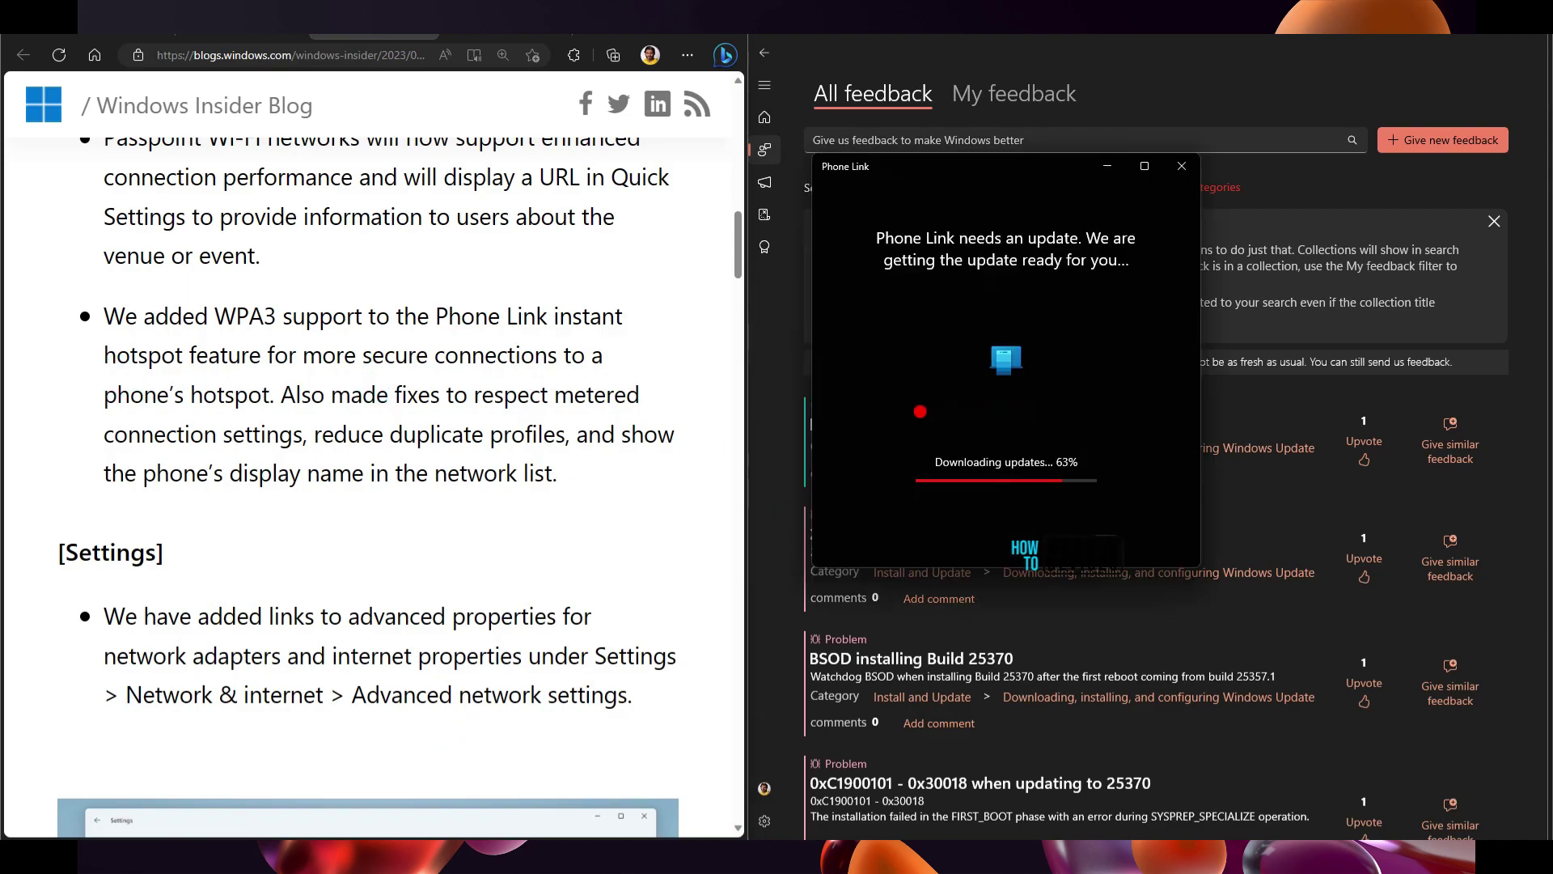
pyautogui.moveTo(888, 412)
pyautogui.mouseDown()
pyautogui.moveTo(995, 410)
pyautogui.moveTo(1149, 466)
pyautogui.moveTo(931, 522)
pyautogui.moveTo(890, 425)
pyautogui.mouseUp()
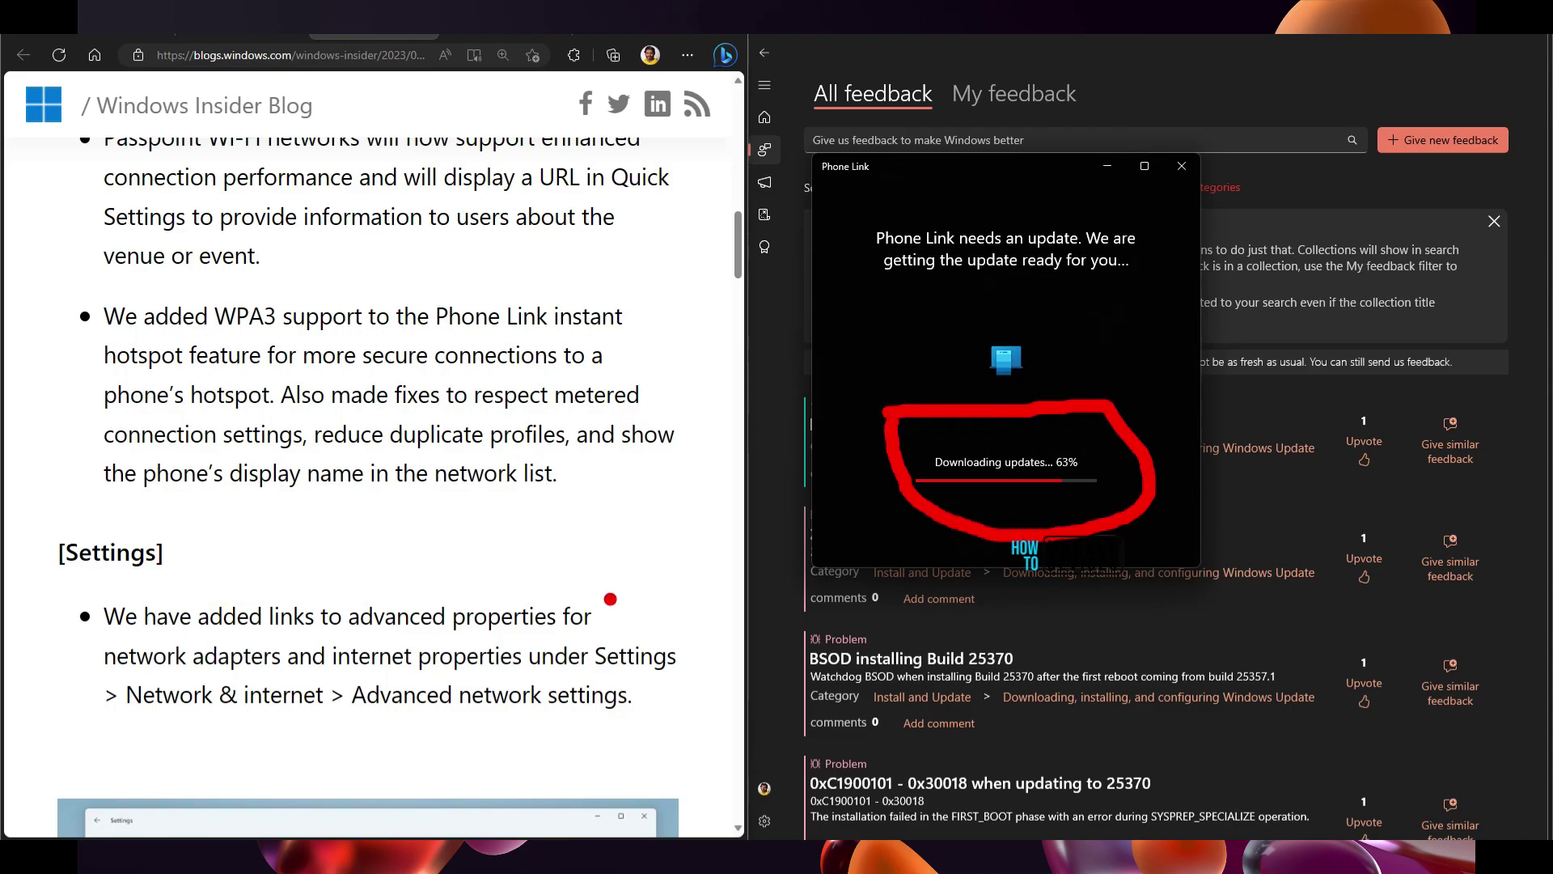
pyautogui.moveTo(623, 339)
pyautogui.mouseDown()
pyautogui.moveTo(711, 338)
pyautogui.moveTo(773, 384)
pyautogui.mouseUp()
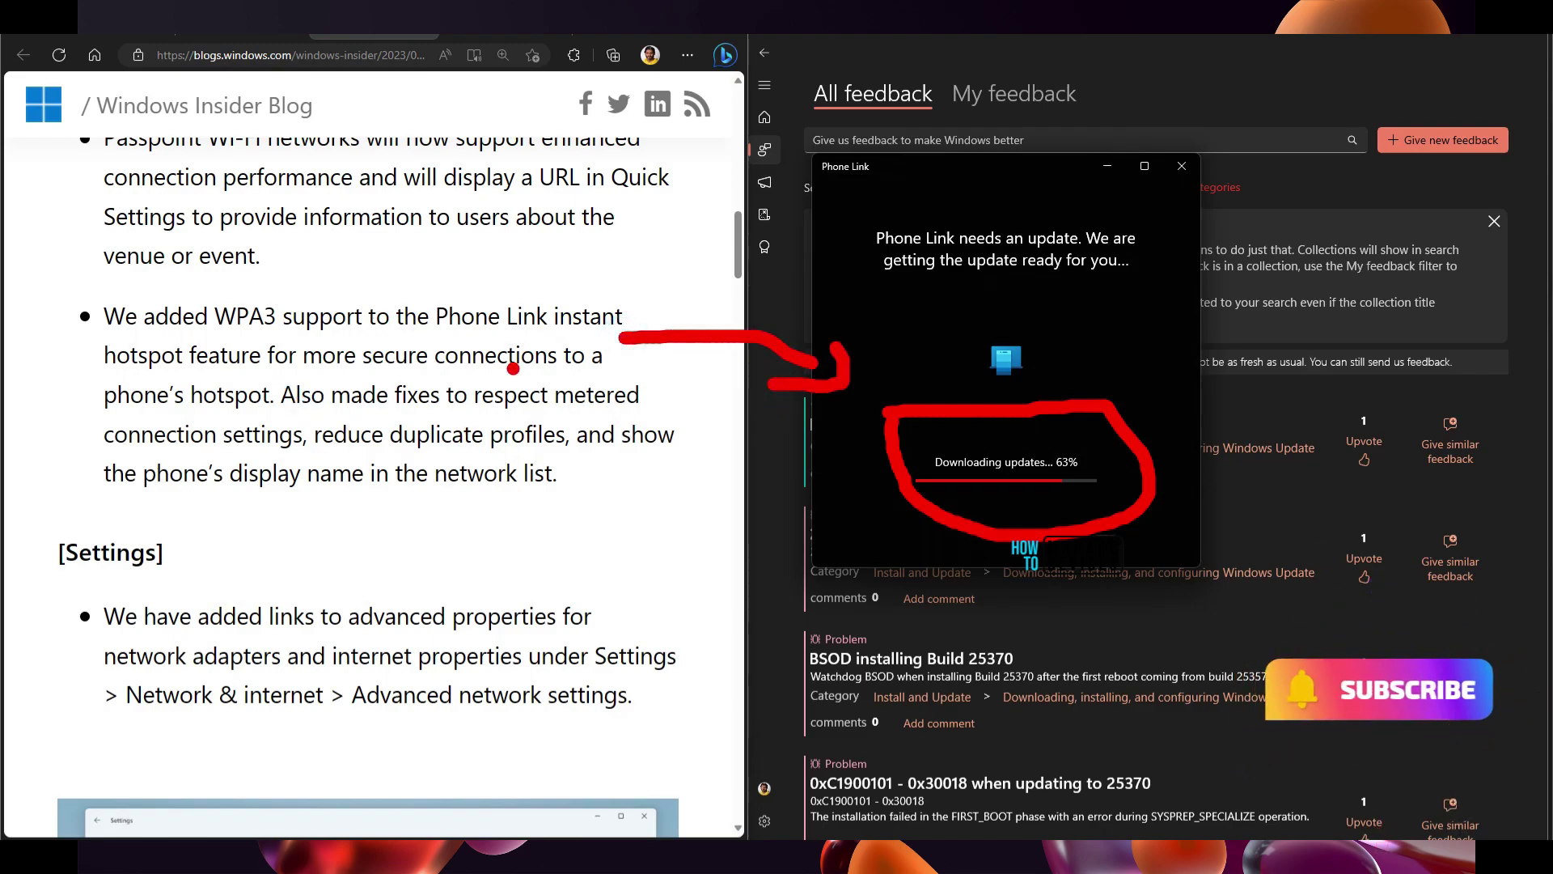
pyautogui.moveTo(213, 334); pyautogui.dragTo(298, 336)
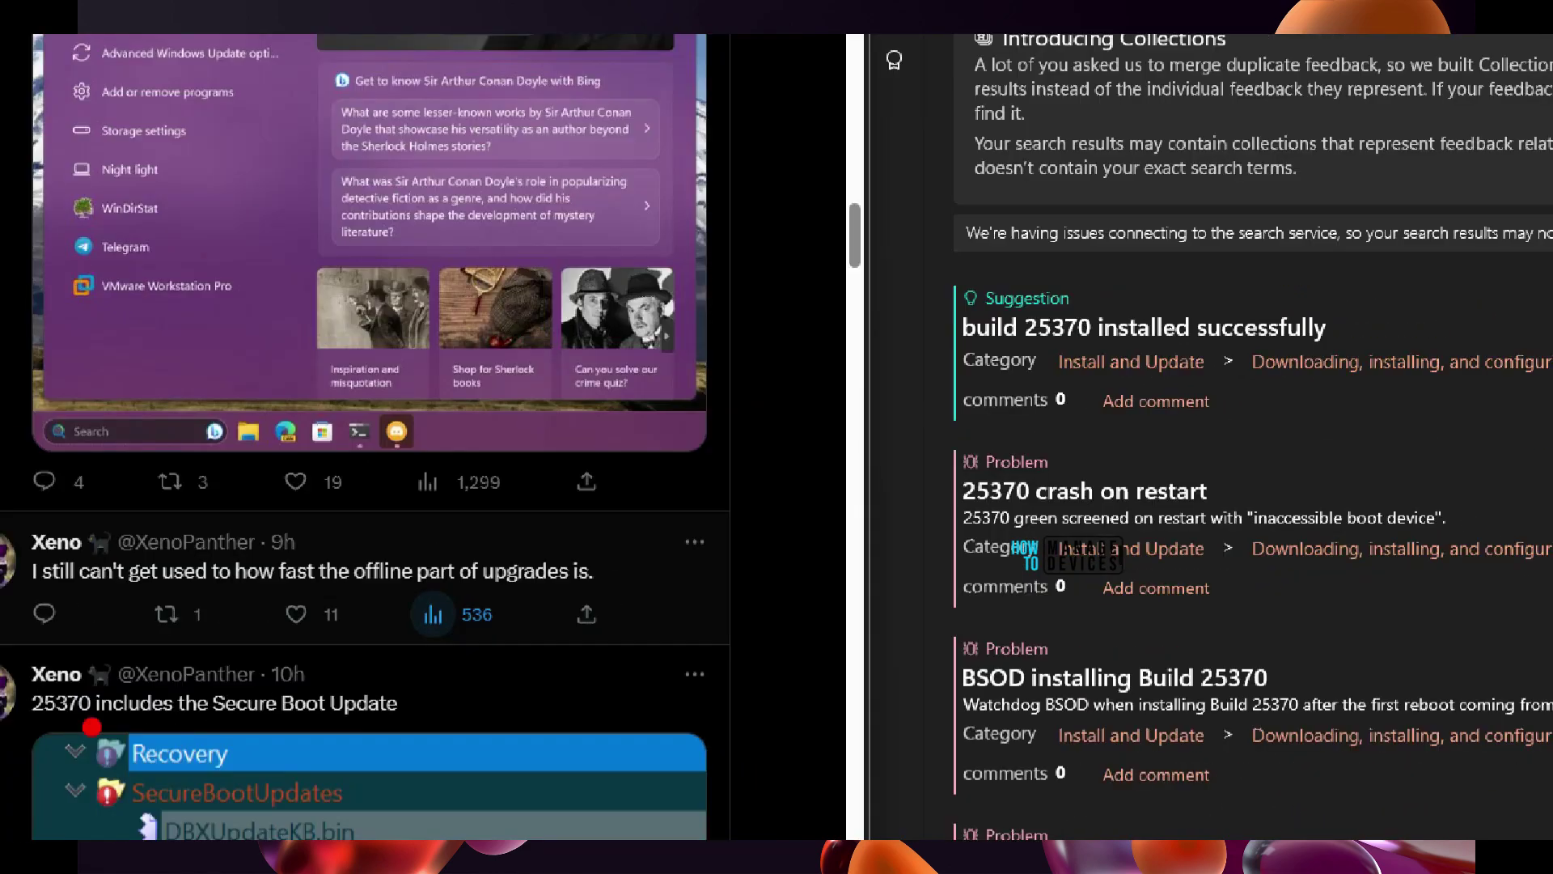
# Underline the Secure Boot Update tweet and point red arrows at SecureBootUpdates
pyautogui.moveTo(195, 691); pyautogui.dragTo(355, 691)
pyautogui.moveTo(279, 727); pyautogui.dragTo(415, 727)
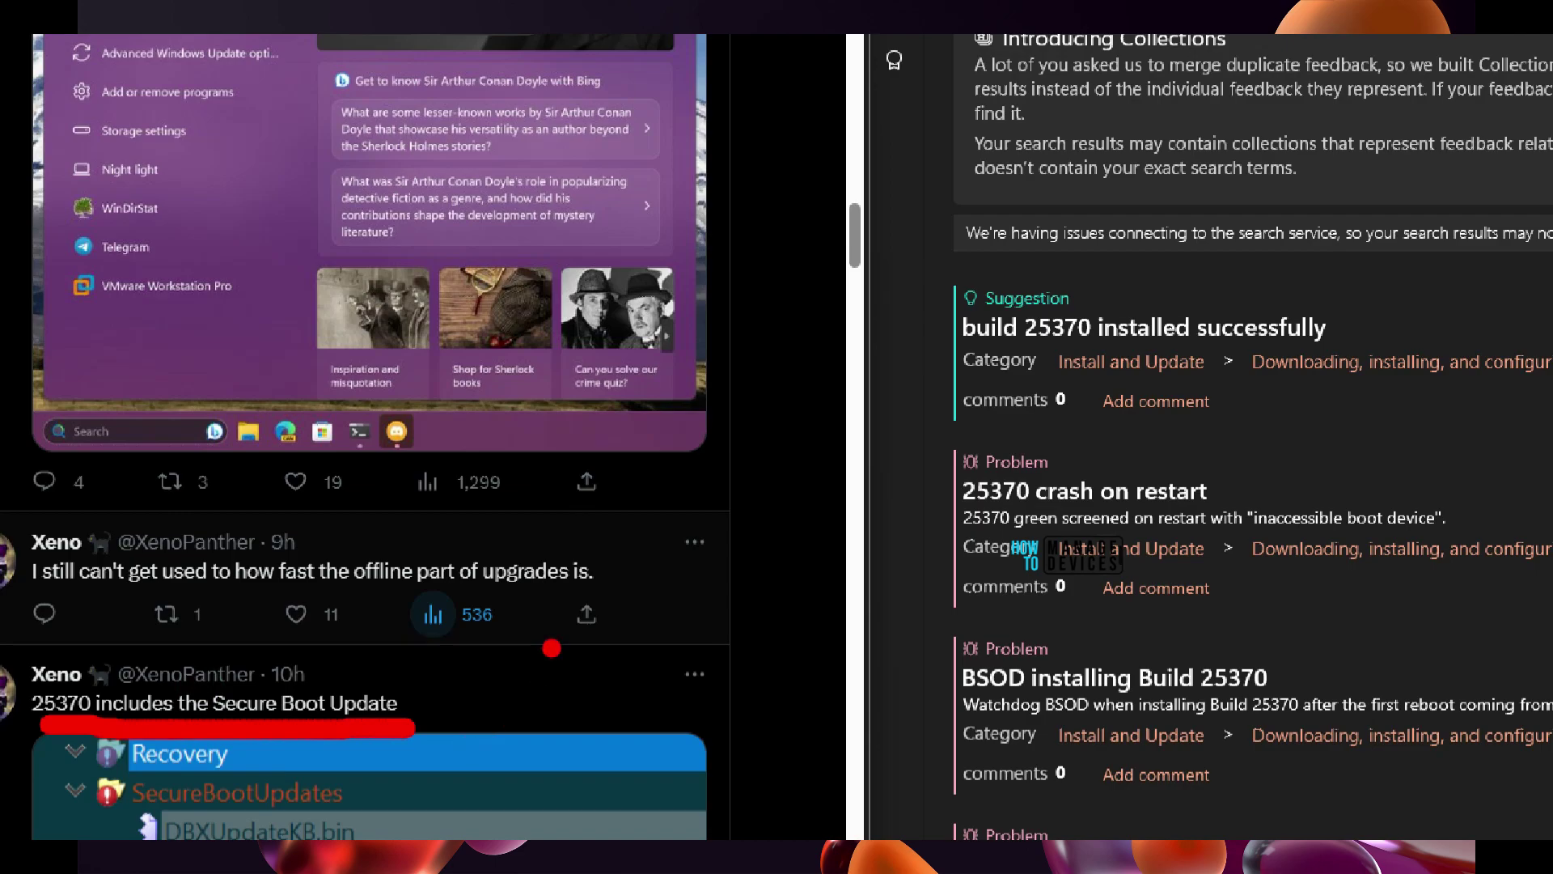
pyautogui.moveTo(536, 674); pyautogui.dragTo(381, 789)
pyautogui.moveTo(364, 756); pyautogui.dragTo(437, 819)
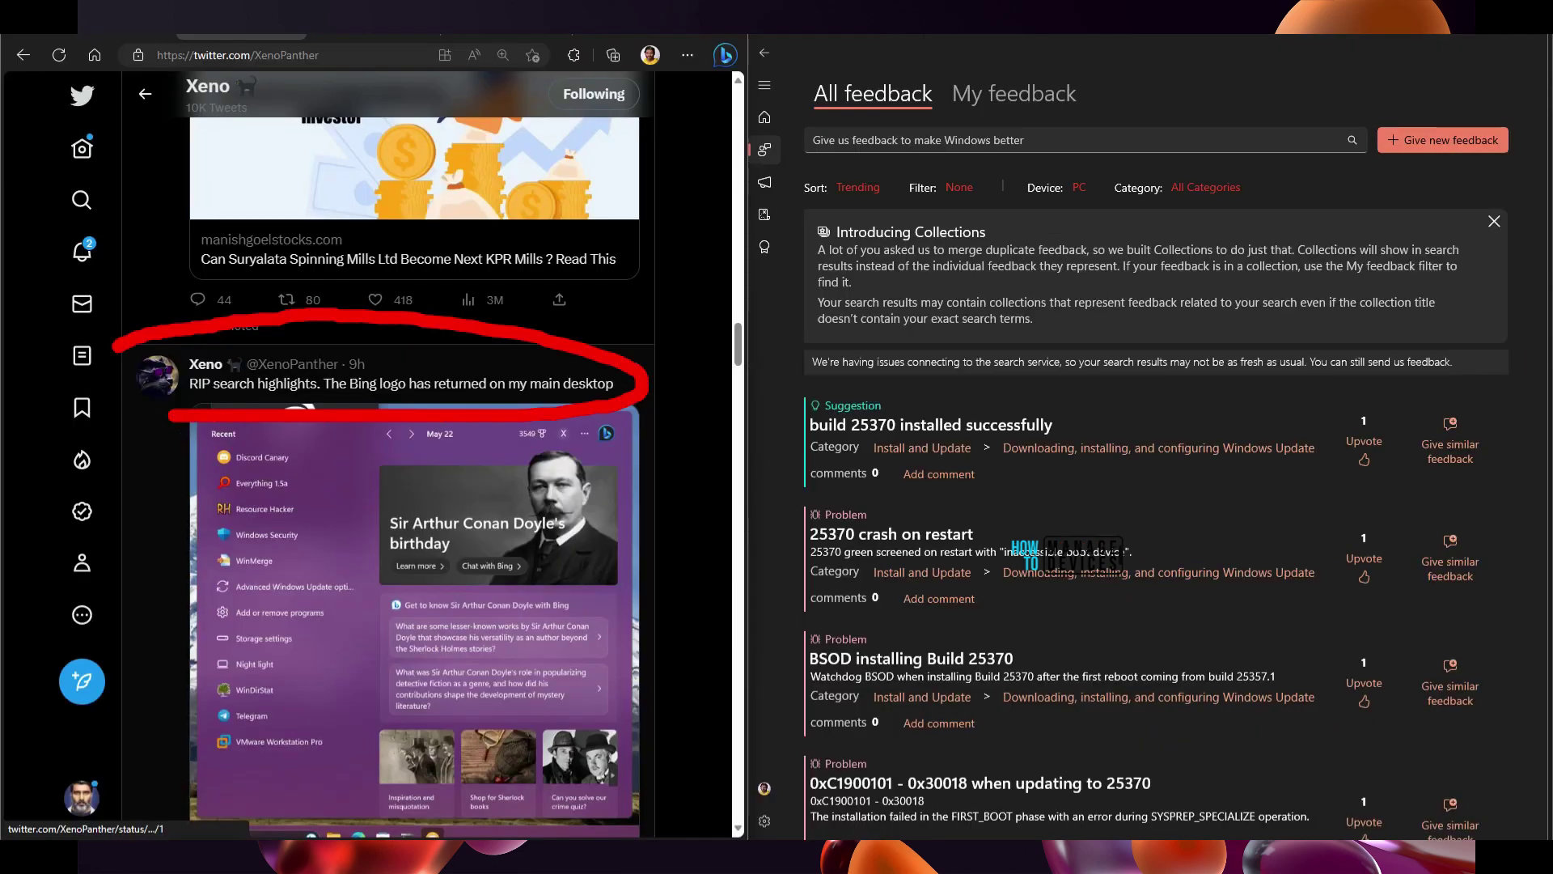
# Circle the Bing logo tweet, mark the logo in Start, then underline 25370 in the DLL tweet
pyautogui.moveTo(121, 348); pyautogui.dragTo(169, 413)
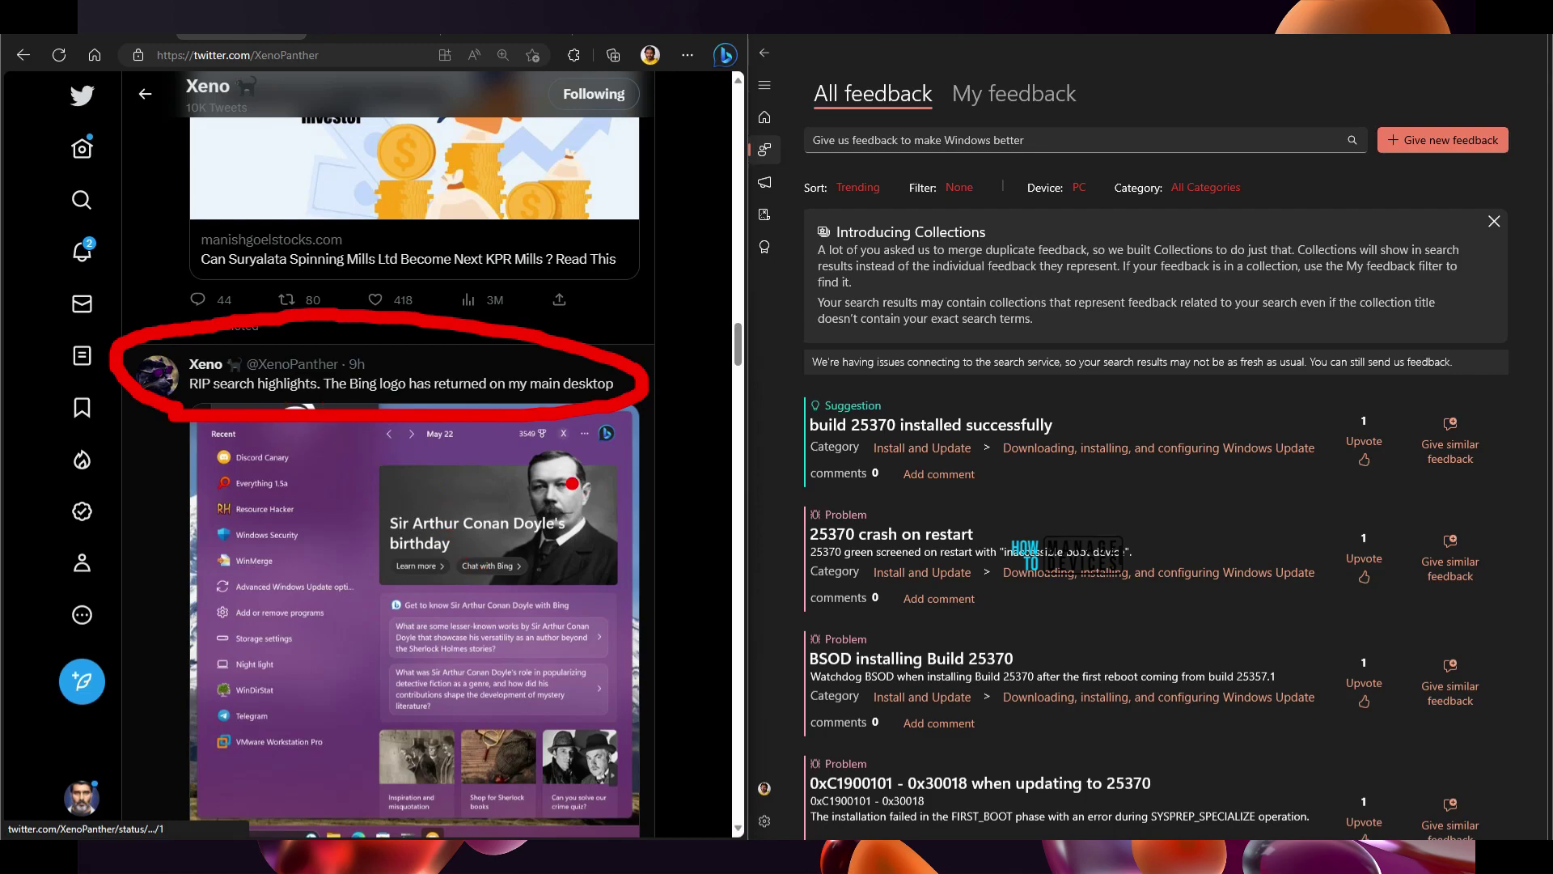
pyautogui.press('super')
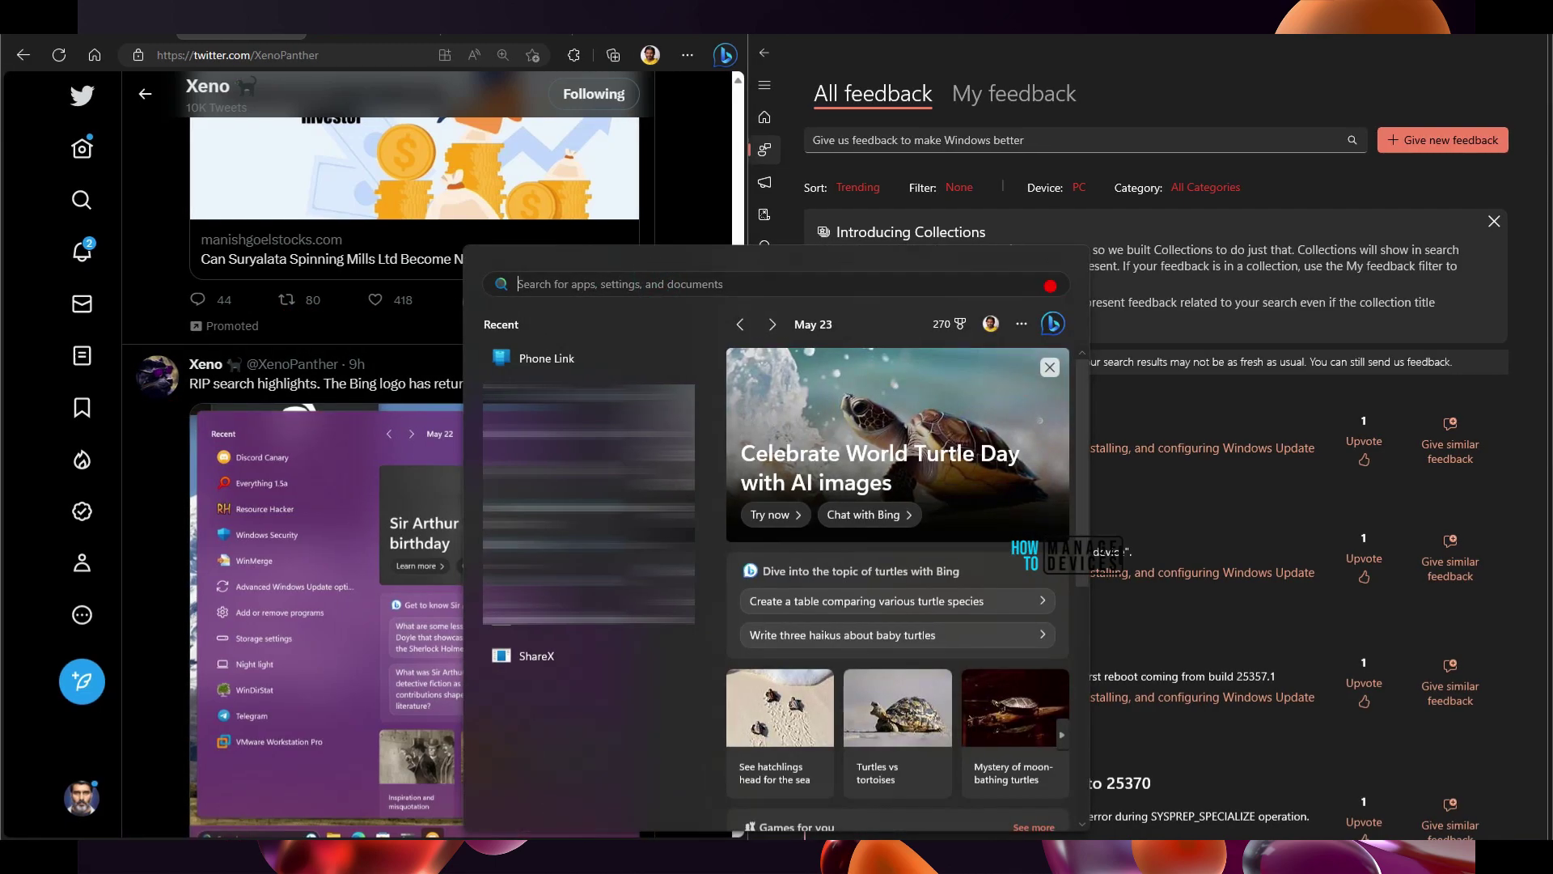
pyautogui.moveTo(1042, 377); pyautogui.dragTo(1049, 284)
pyautogui.press('Escape')
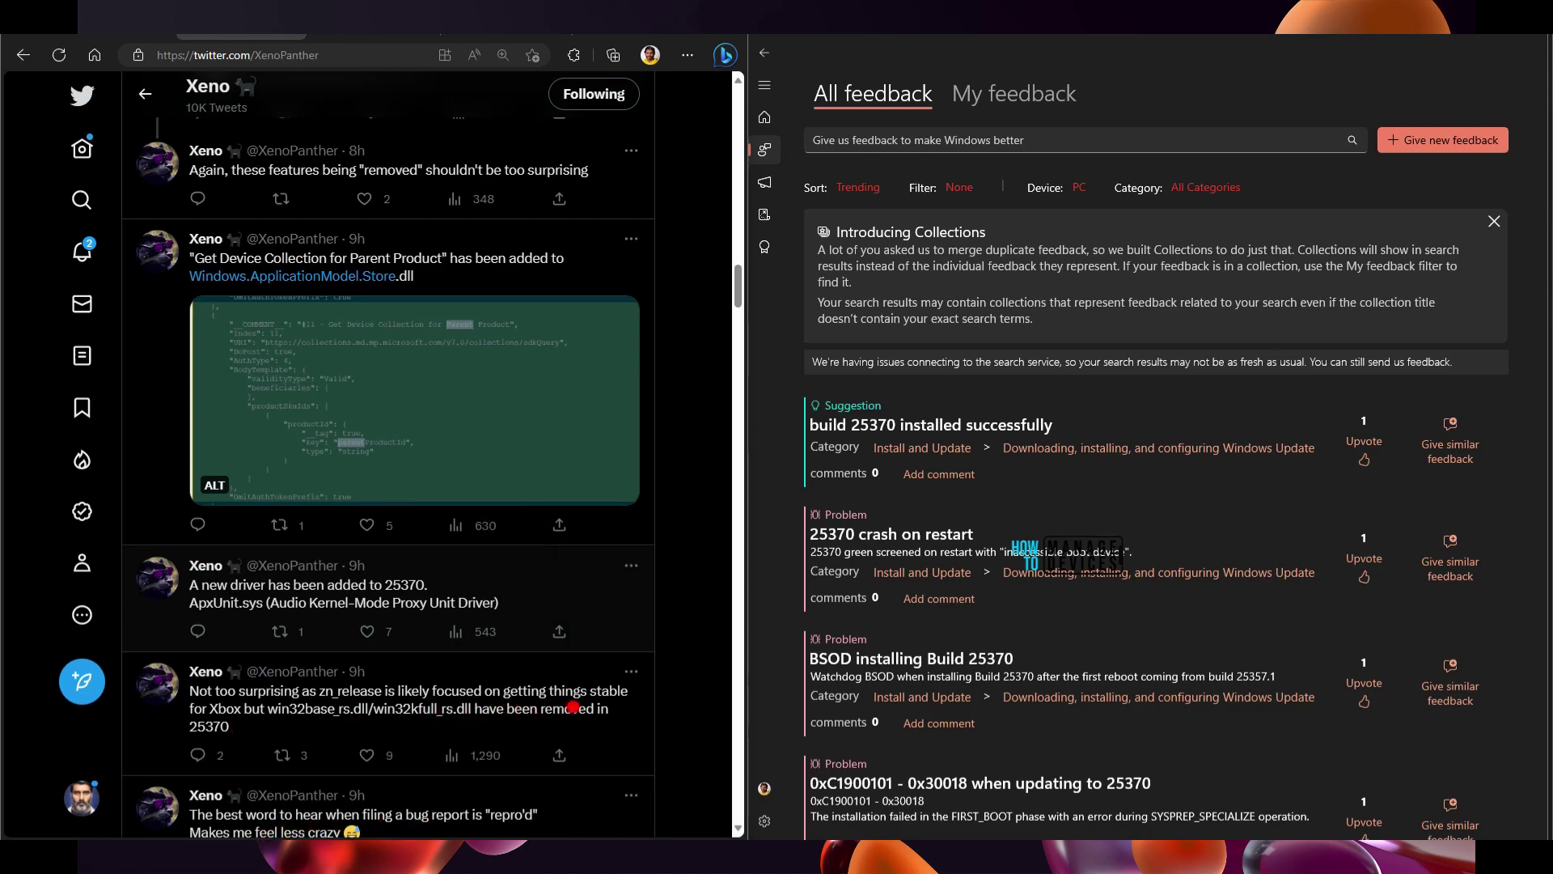
pyautogui.moveTo(230, 732)
pyautogui.mouseDown()
pyautogui.moveTo(354, 733)
pyautogui.moveTo(209, 735)
pyautogui.mouseUp()
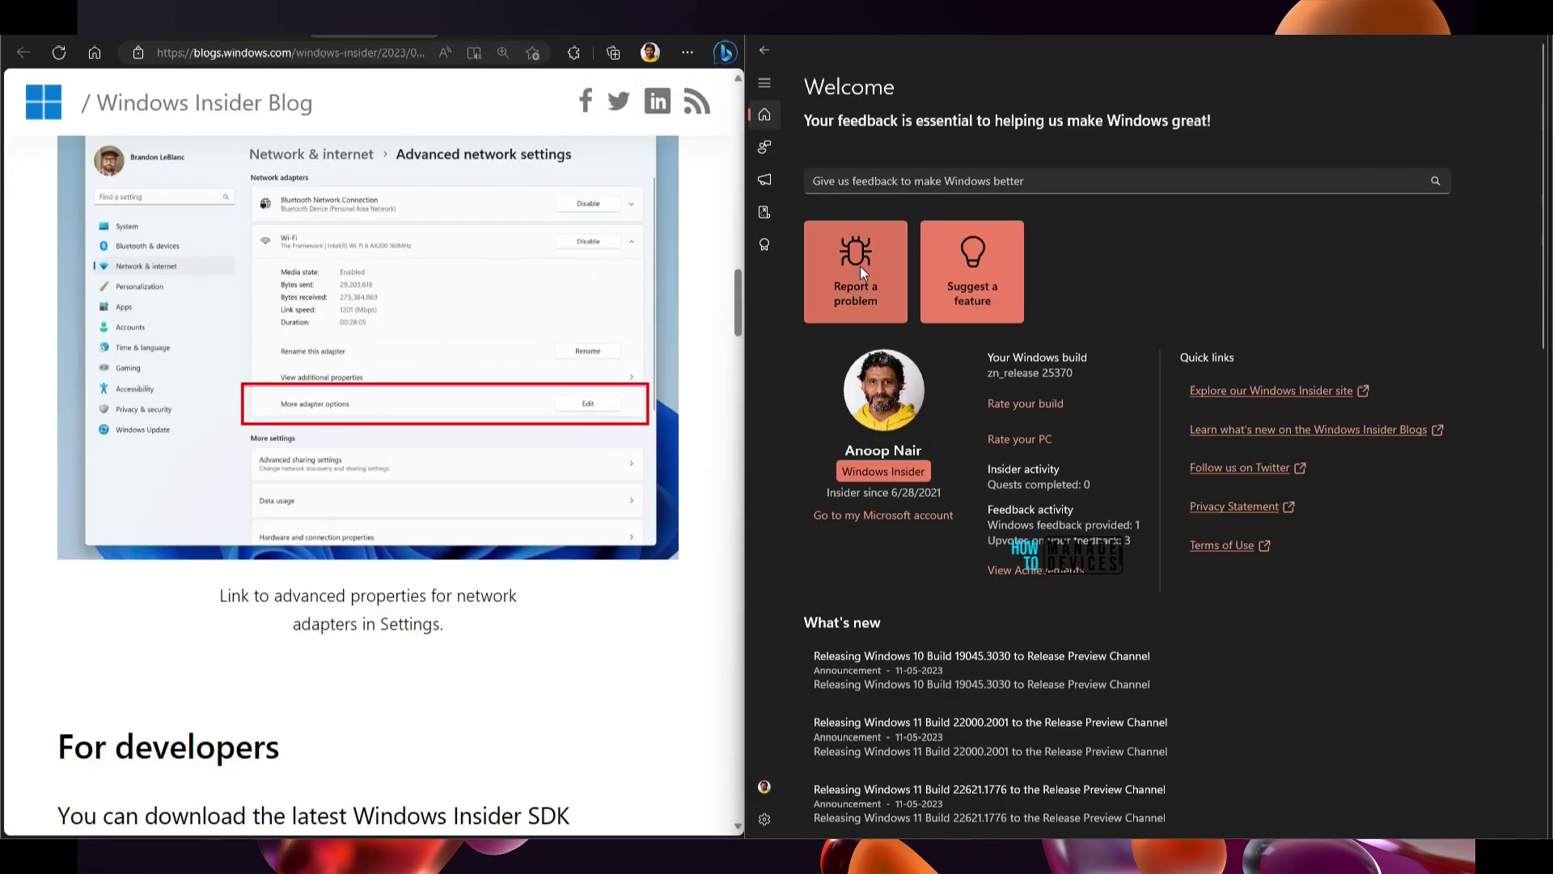
# Draw a red arrow down Feedback Hub's Welcome page and underline the ways to send feedback
pyautogui.moveTo(760, 49)
pyautogui.mouseDown()
pyautogui.moveTo(825, 44)
pyautogui.moveTo(727, 42)
pyautogui.mouseUp()
pyautogui.moveTo(1041, 34); pyautogui.dragTo(1060, 271)
pyautogui.moveTo(1032, 273); pyautogui.dragTo(1115, 265)
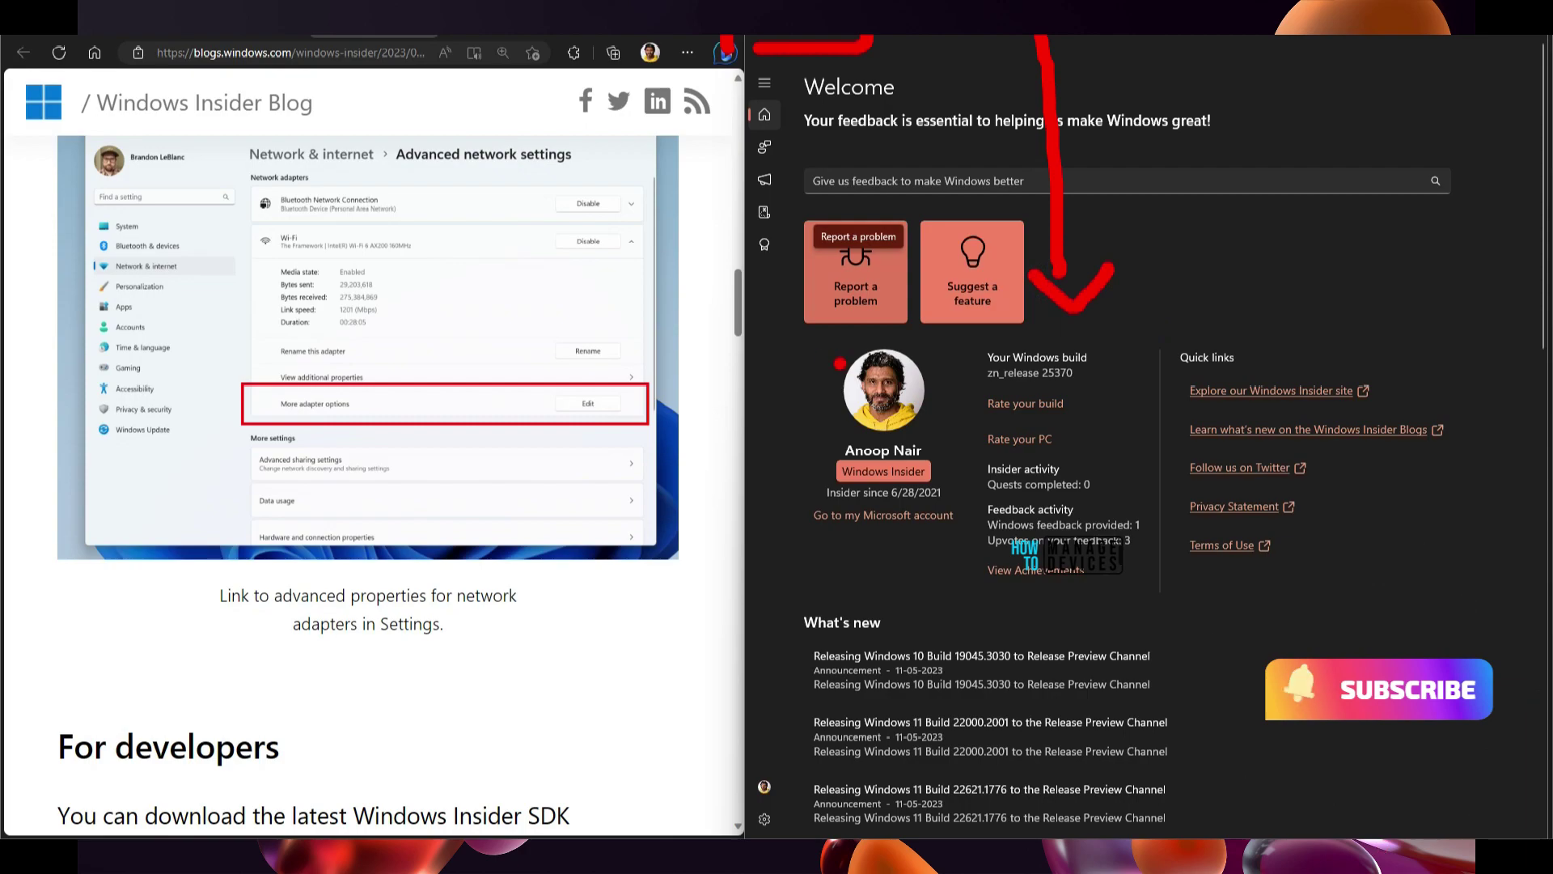
pyautogui.moveTo(779, 346); pyautogui.dragTo(986, 346)
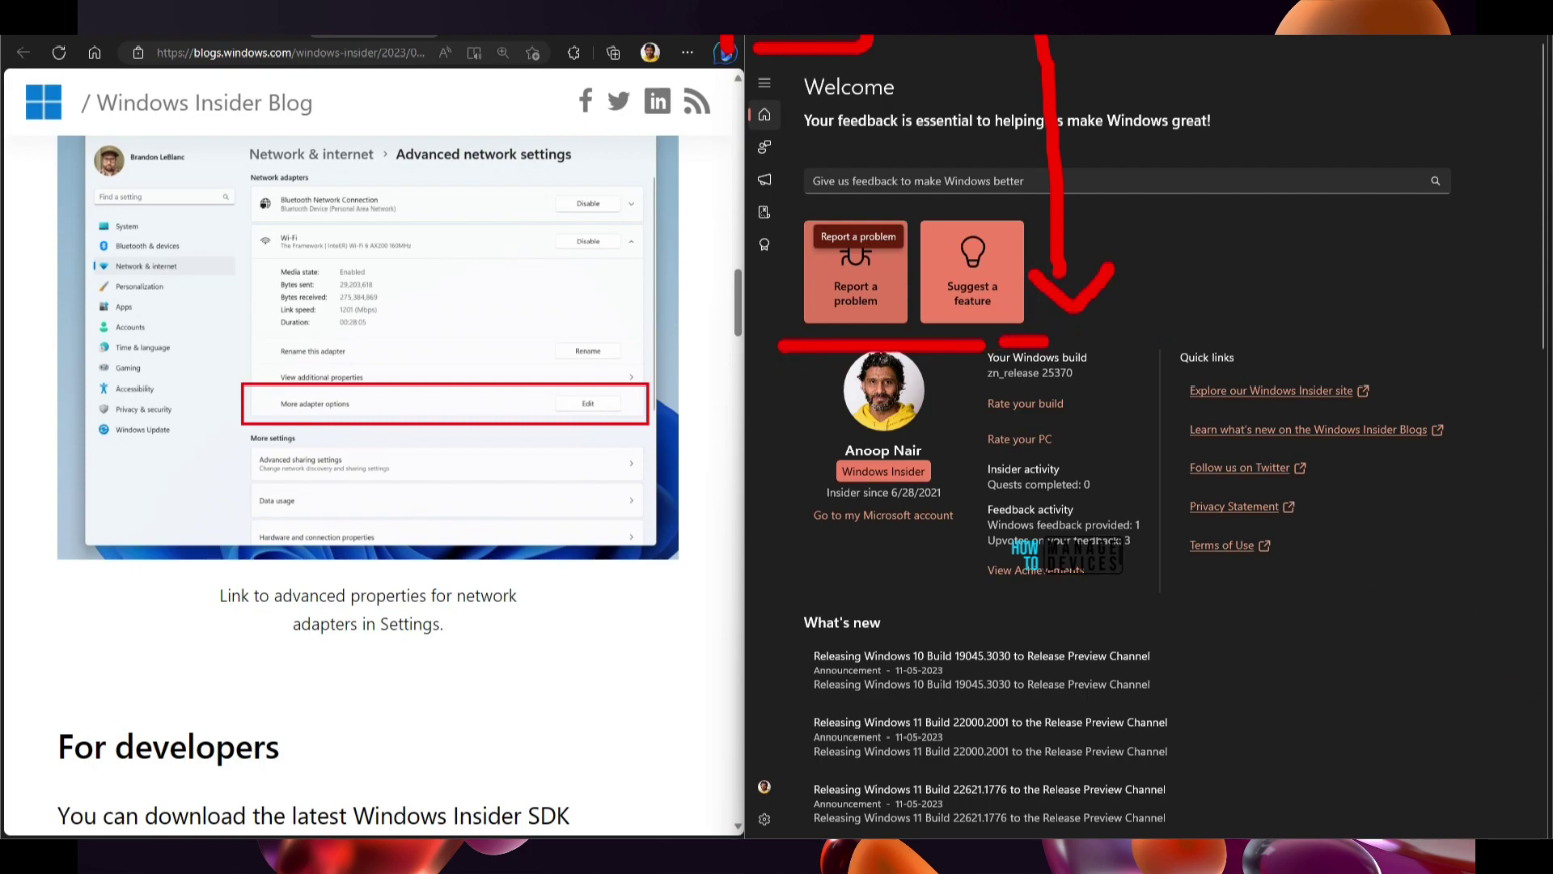